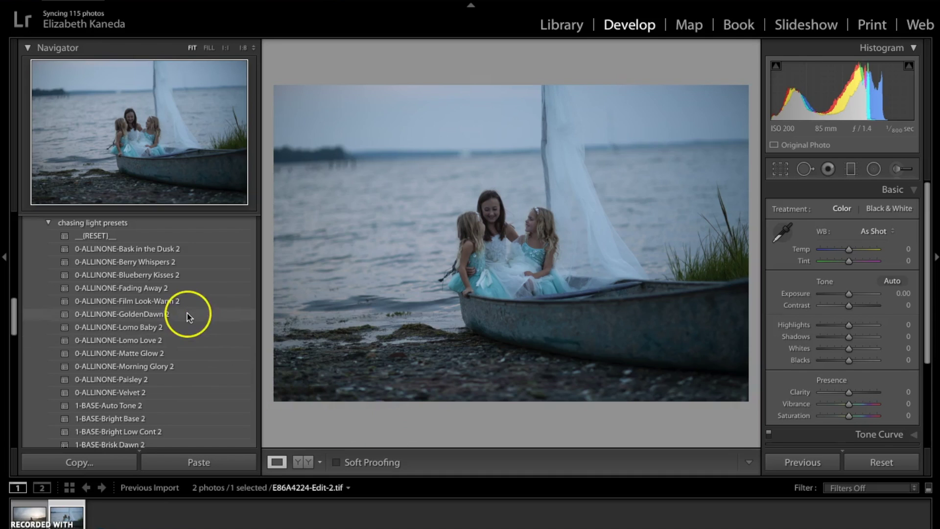
Brighten the boat photo with the 2-EXPOSURE-Brighten 2 preset from the chasing light presets.
scroll(187, 313, "down", 10)
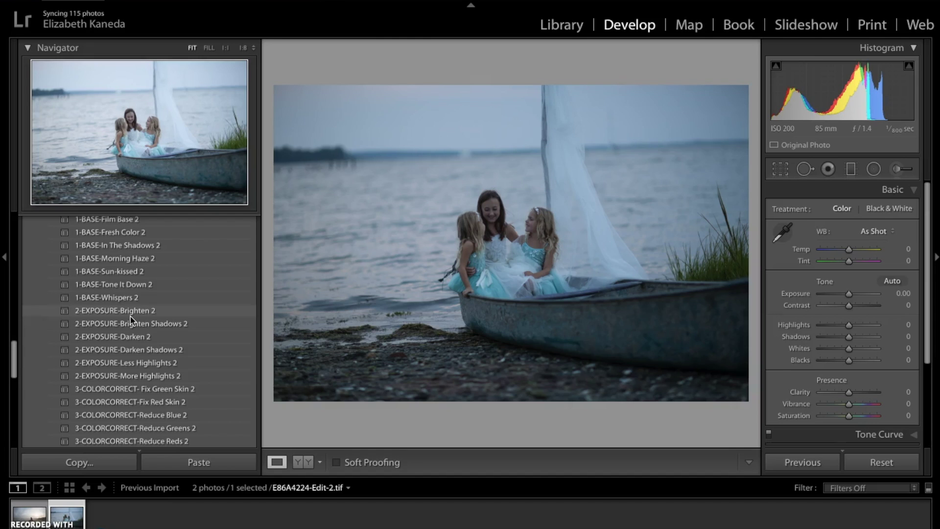
left_click(131, 363)
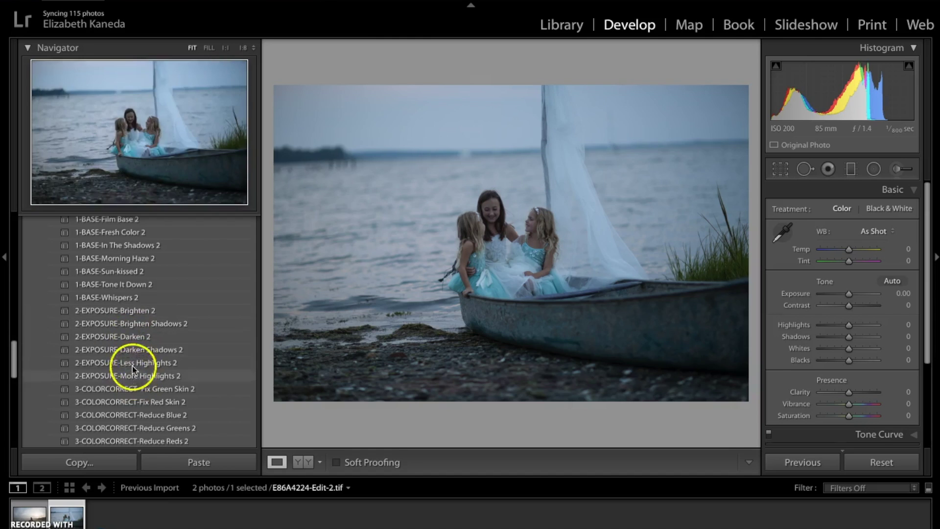
left_click(136, 311)
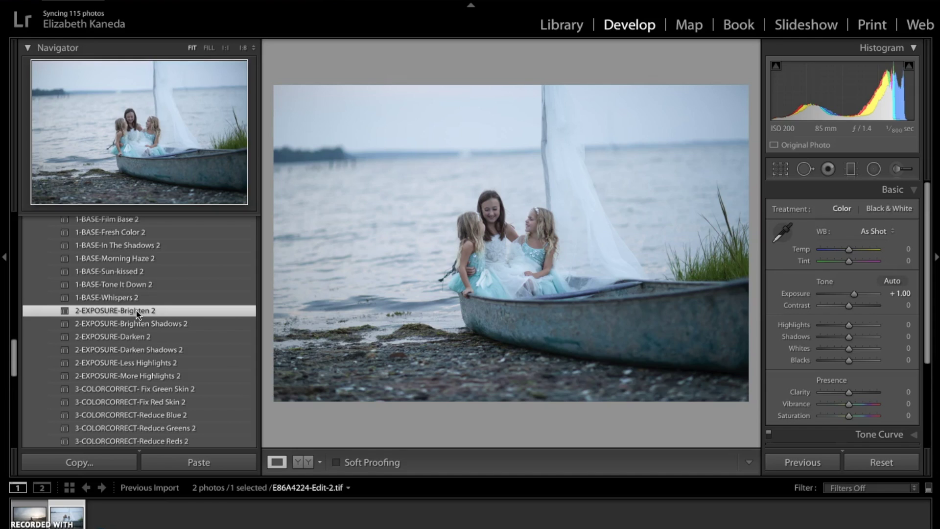
Apply the 0-ALLINONE-Lomo Baby 2 preset and the 5-POLISH-Sharpen 2 preset to the photo.
scroll(137, 310, "up", 1)
left_click(312, 439)
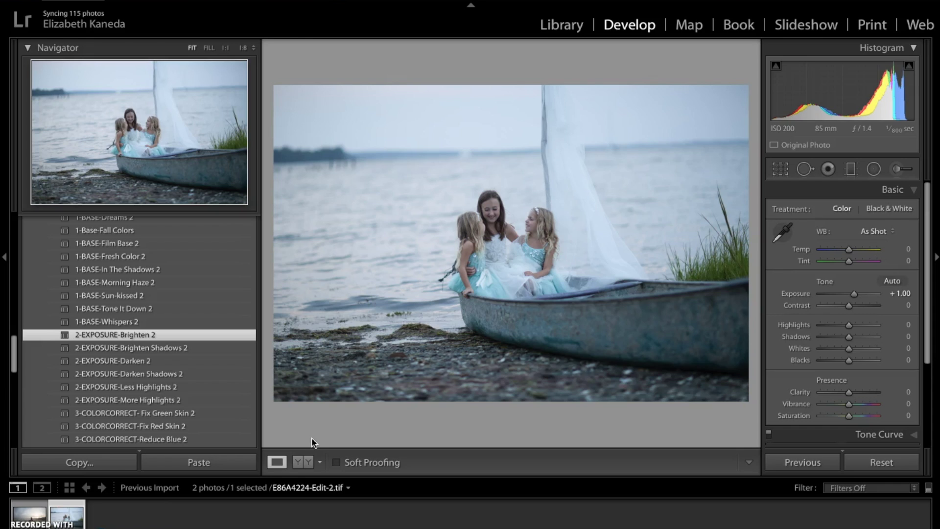
scroll(210, 365, "up", 6)
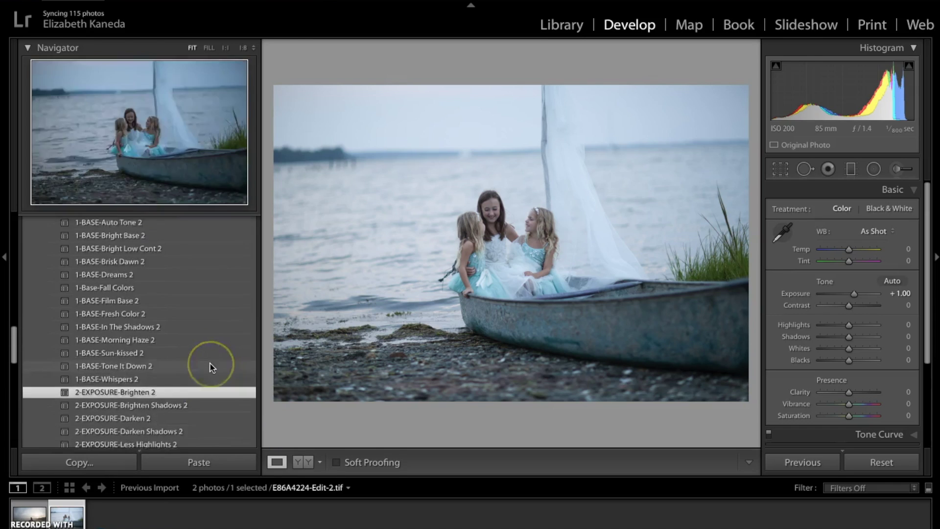
scroll(211, 367, "up", 2)
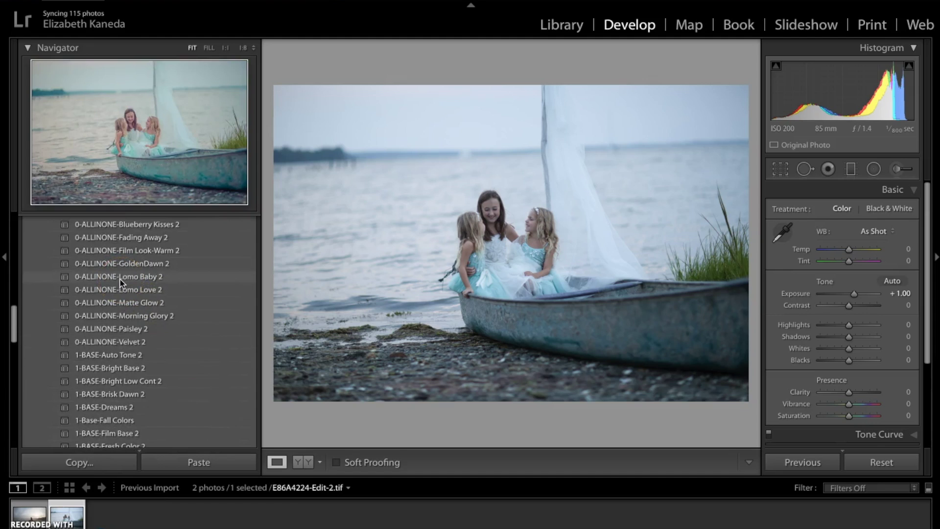
left_click(120, 281)
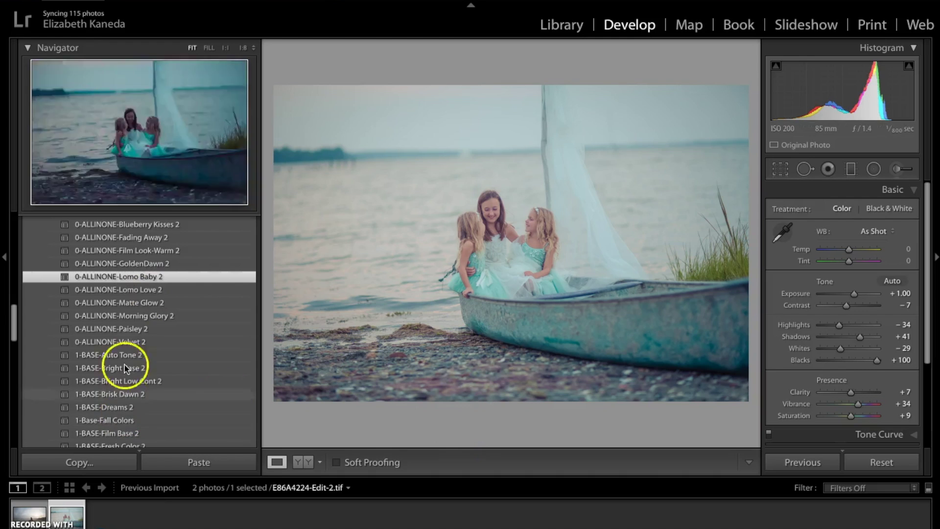
scroll(146, 431, "down", 10)
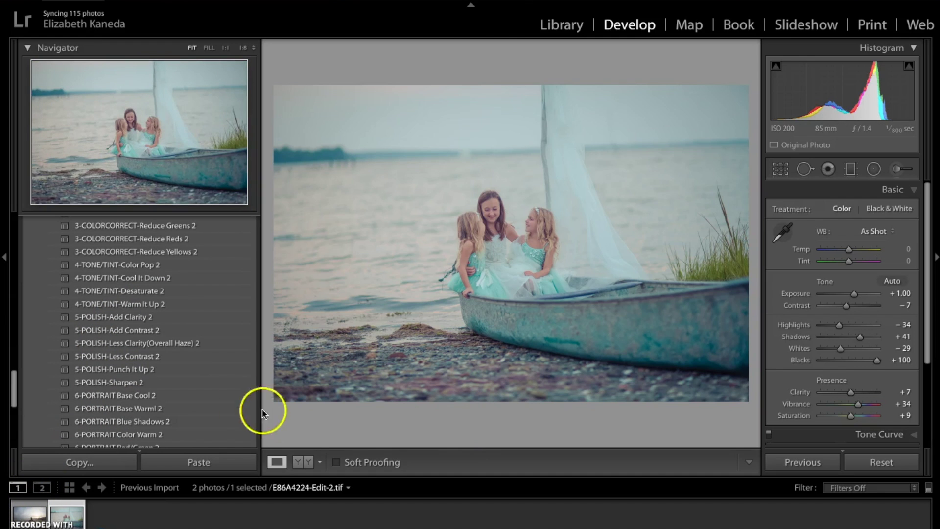
left_click(120, 383)
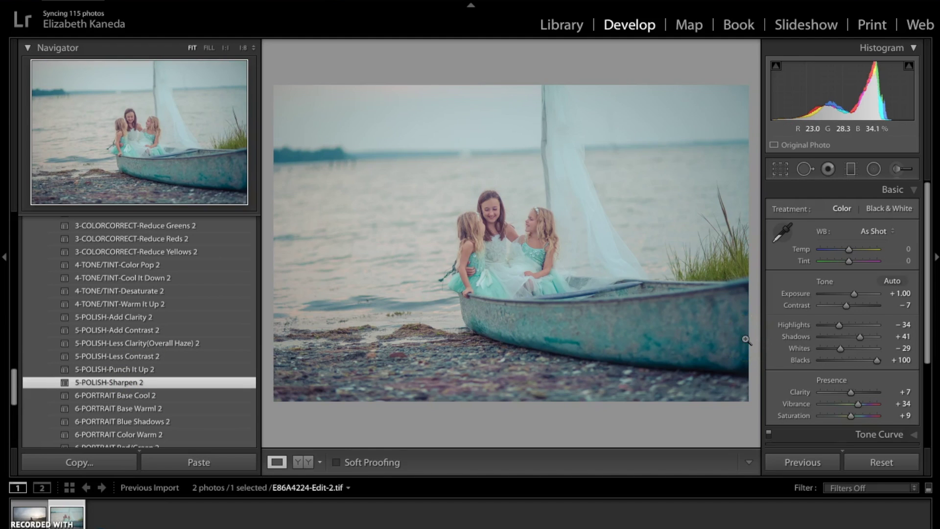
Start an adjustment brush with the Chasing Light LIGHT-Brighten effect and its individual adjustment settings expanded.
left_click(896, 172)
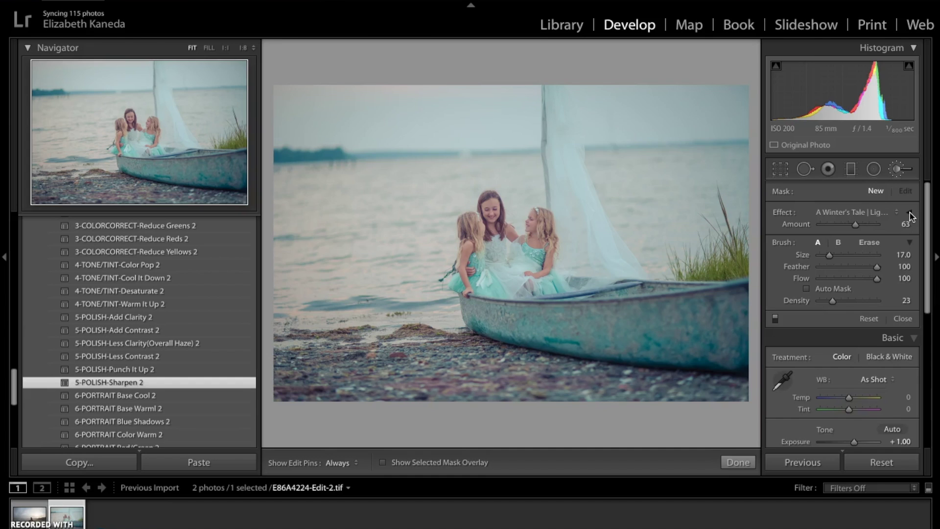
left_click(909, 214)
left_click(868, 212)
scroll(868, 212, "down", 5)
left_click_drag(794, 177, 799, 307)
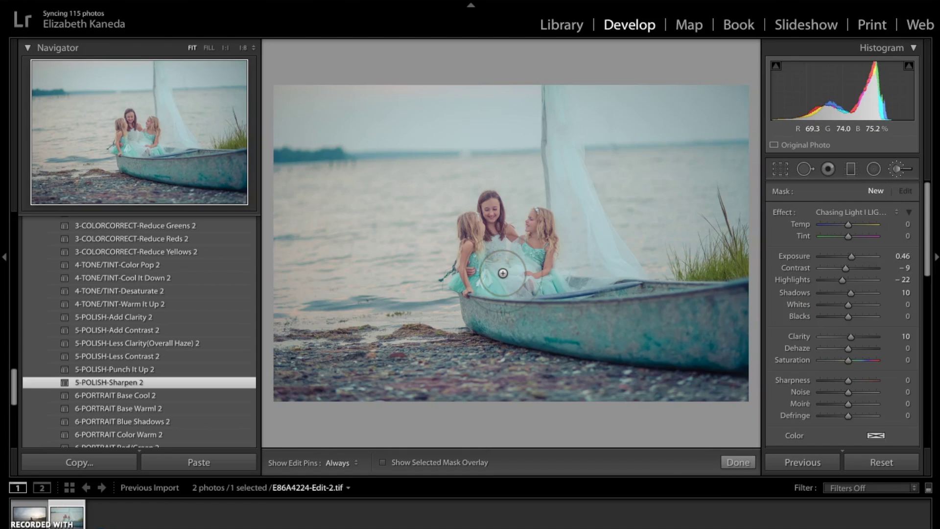
Paint the brightening effect over the three girls in the boat and set the mask's exposure to 2.38.
mouse_move(502, 273)
left_mouse_down()
mouse_move(497, 212)
mouse_move(487, 207)
mouse_move(501, 239)
mouse_move(496, 225)
mouse_move(495, 244)
mouse_move(476, 252)
left_mouse_up()
key("h")
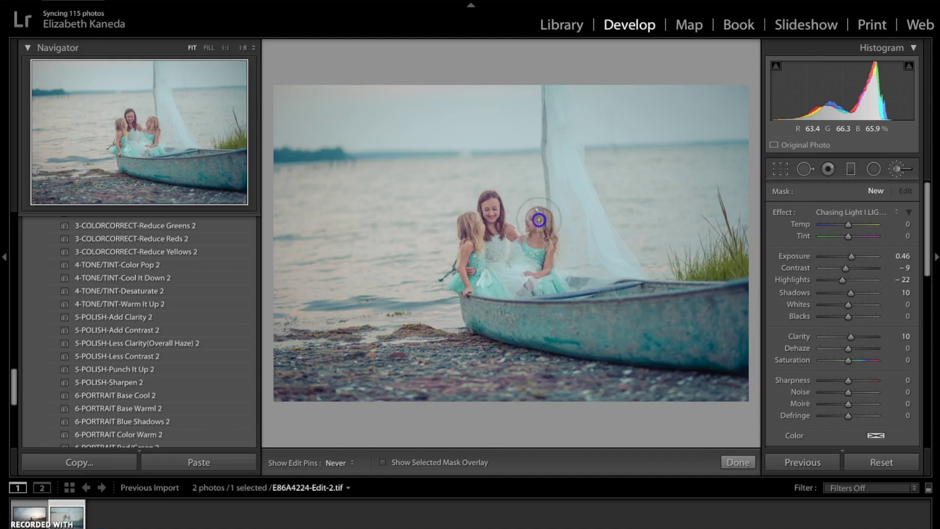
key("h")
left_click(850, 257)
left_click_drag(852, 259, 865, 257)
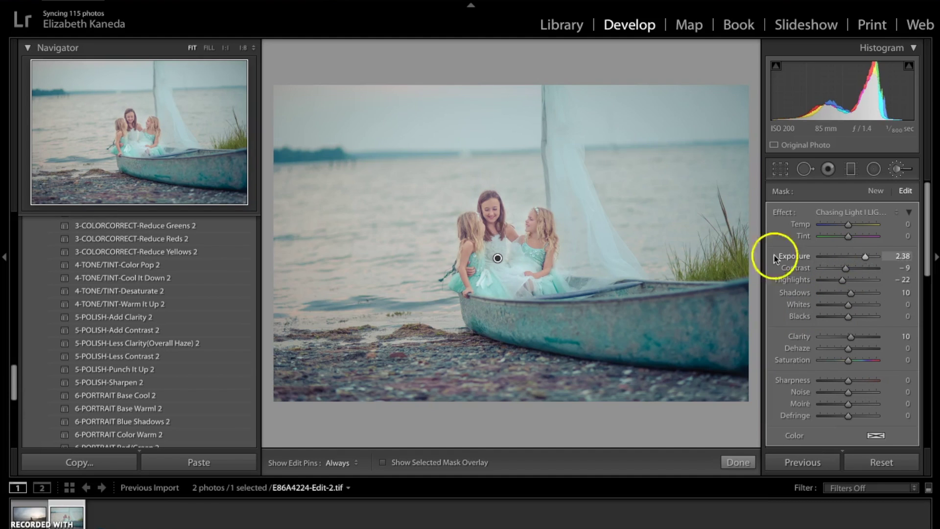
Paint a second brightening mask over the girls' faces and skin, set its exposure to about 1.05, and close the brush.
left_click(875, 191)
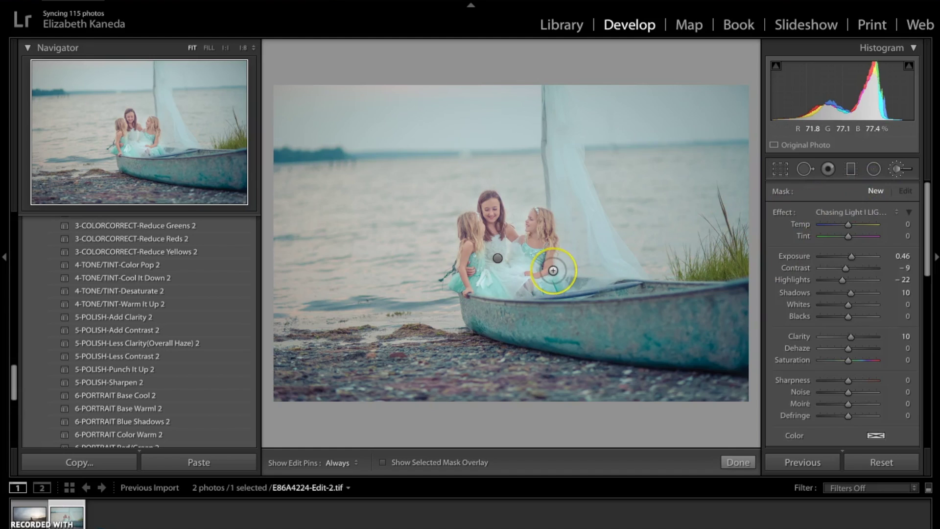
mouse_move(552, 270)
left_mouse_down()
mouse_move(495, 212)
mouse_move(489, 219)
left_mouse_up()
key("h")
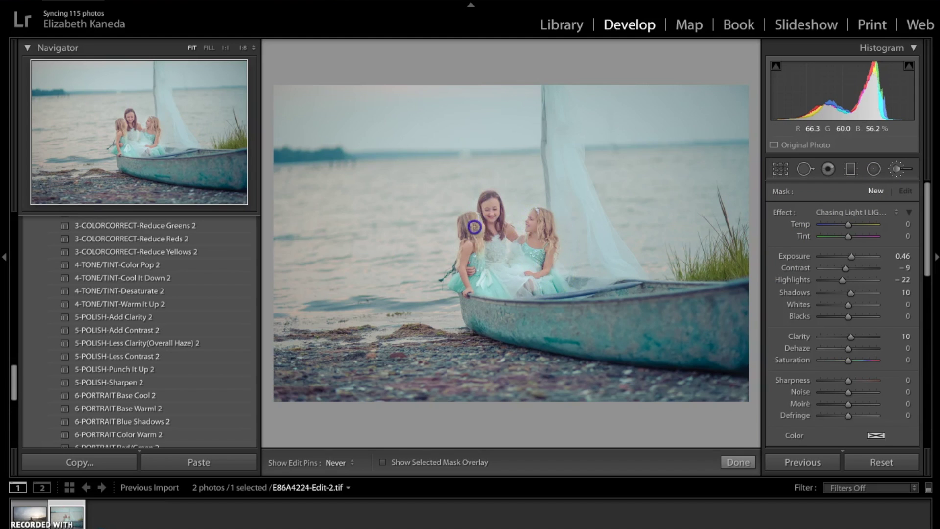
mouse_move(469, 288)
left_mouse_down()
mouse_move(503, 295)
mouse_move(521, 284)
mouse_move(520, 271)
mouse_move(535, 269)
mouse_move(559, 284)
mouse_move(529, 241)
mouse_move(538, 215)
mouse_move(546, 217)
mouse_move(541, 247)
left_mouse_up()
left_click(852, 258)
left_click_drag(852, 260, 860, 258)
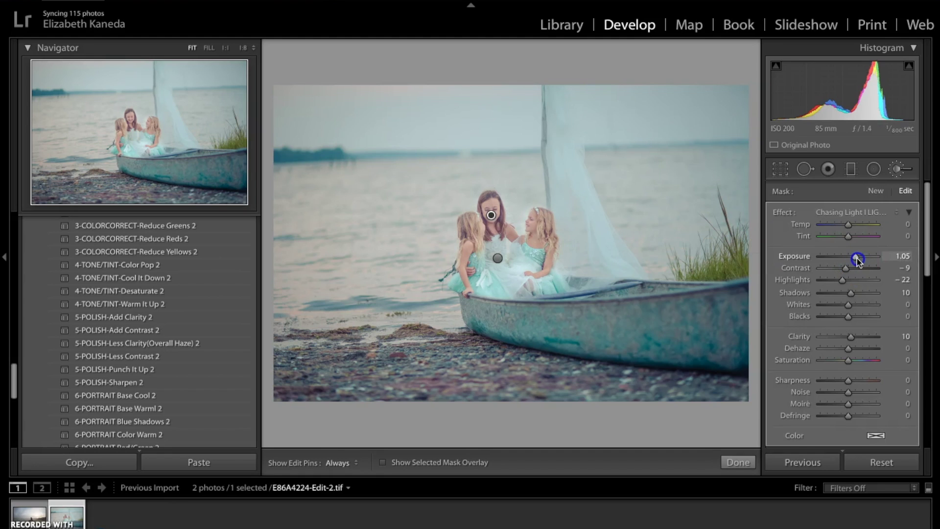
left_click(876, 191)
left_click(899, 169)
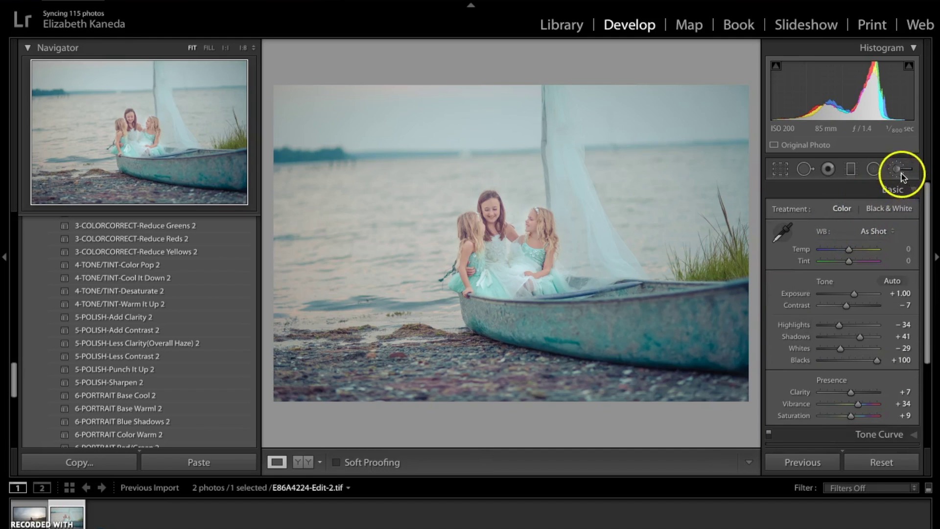
Set up a new adjustment brush with the Chasing Light COLOR-Cooler effect and change its color to a saturated teal.
left_click(899, 170)
left_click(870, 213)
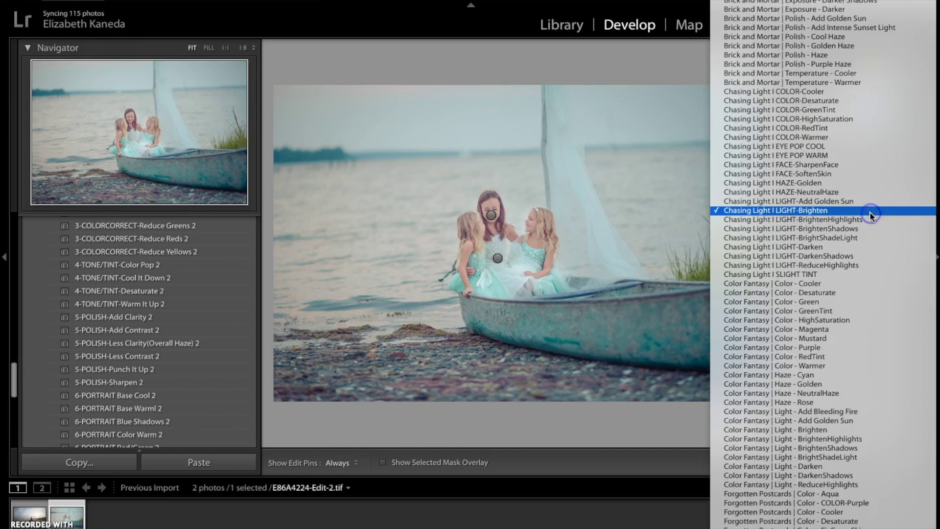
left_click(867, 202)
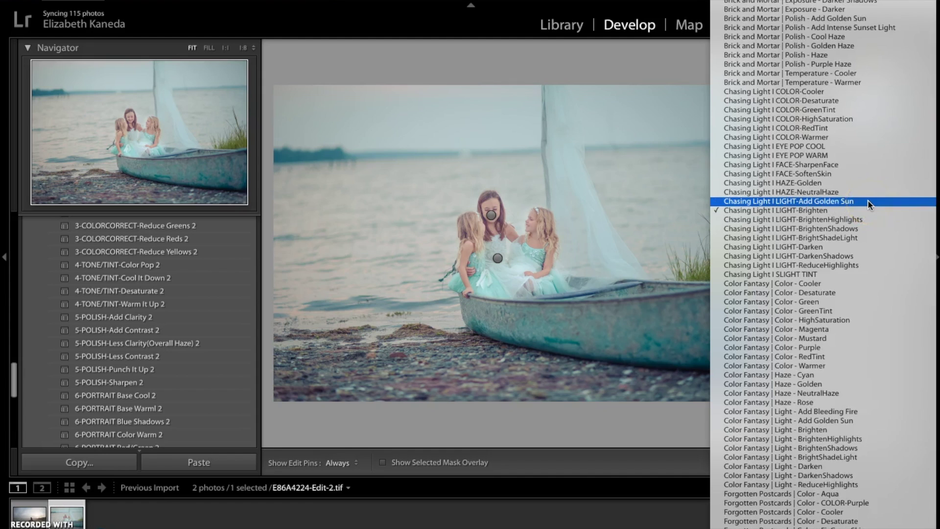
left_click_drag(867, 201, 784, 93)
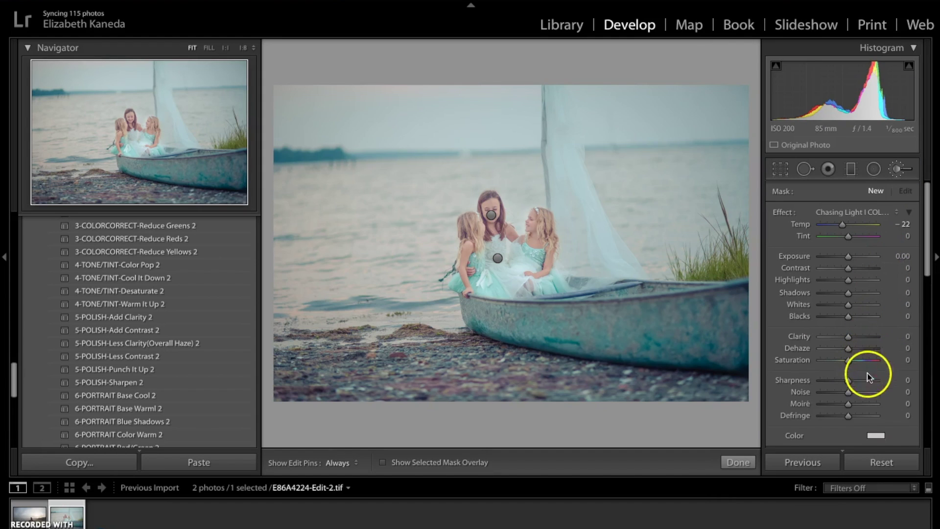
left_click(876, 437)
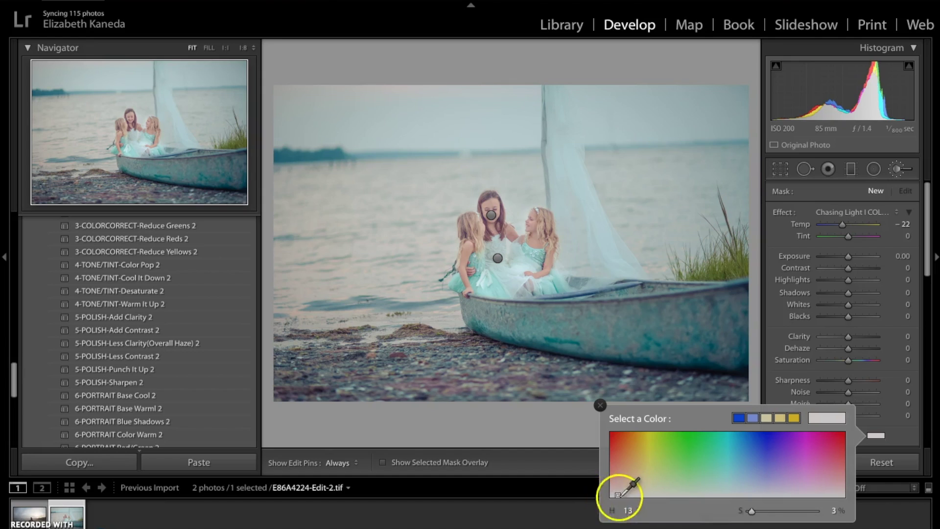
left_click_drag(740, 468, 733, 446)
left_click(601, 406)
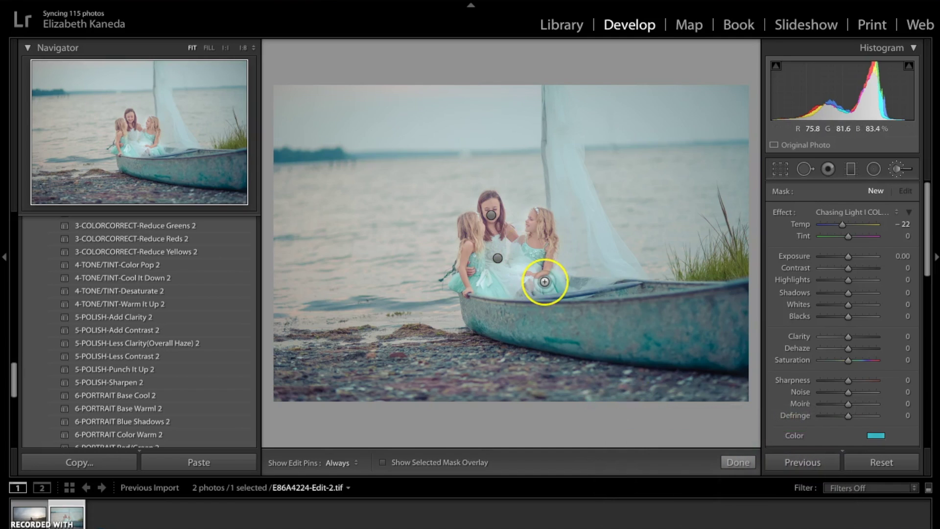
Paint the teal color effect over the dresses of the two younger girls with the edit pins hidden, and show the pins again.
key("h")
left_click_drag(534, 254, 536, 260)
key("h")
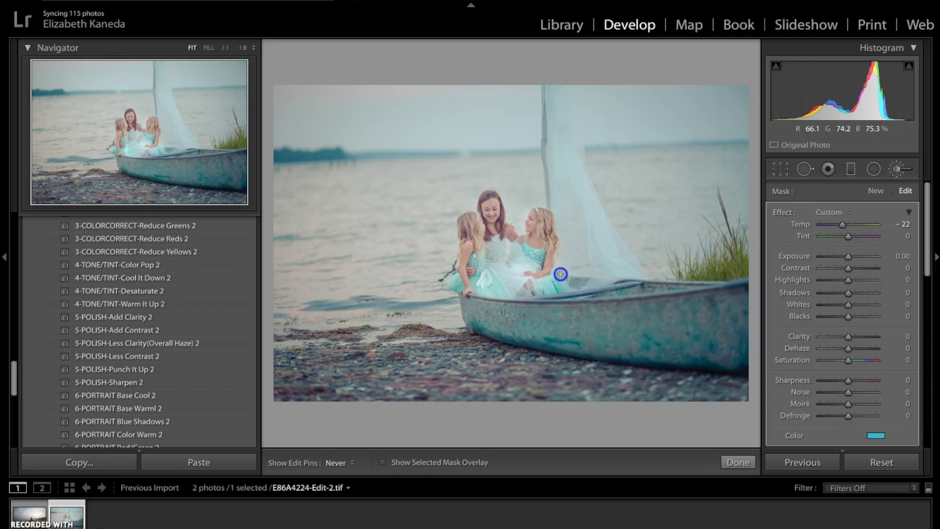
mouse_move(562, 292)
left_mouse_down()
mouse_move(507, 296)
mouse_move(478, 257)
mouse_move(484, 287)
mouse_move(475, 282)
mouse_move(489, 291)
mouse_move(487, 278)
mouse_move(502, 293)
mouse_move(455, 273)
left_mouse_up()
key("h")
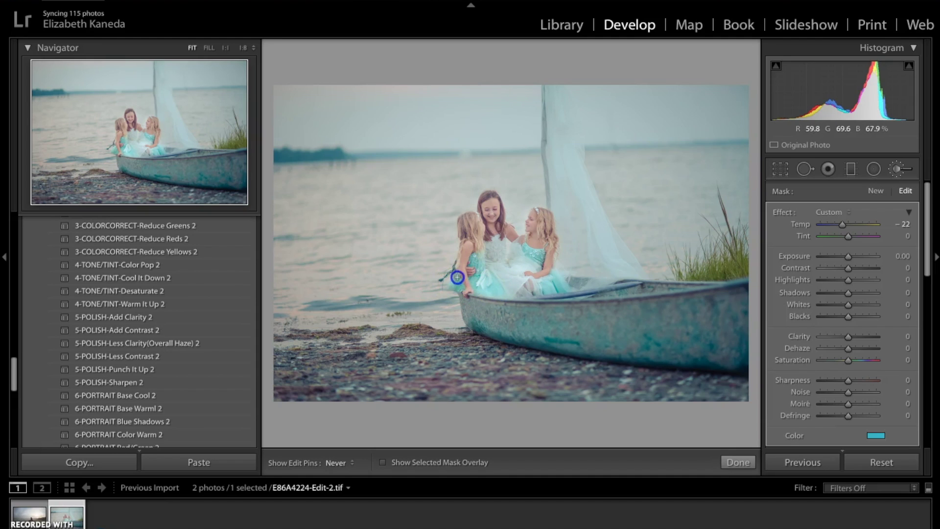
key("h")
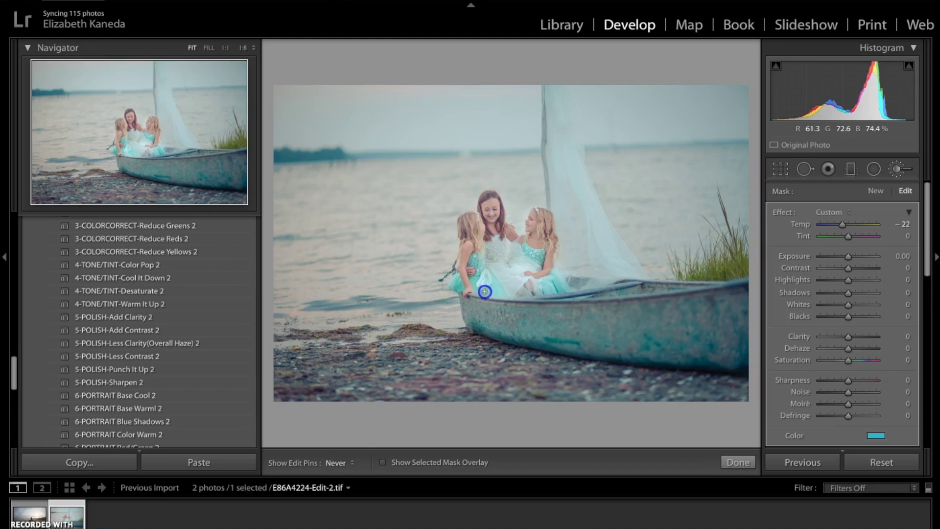
key("h")
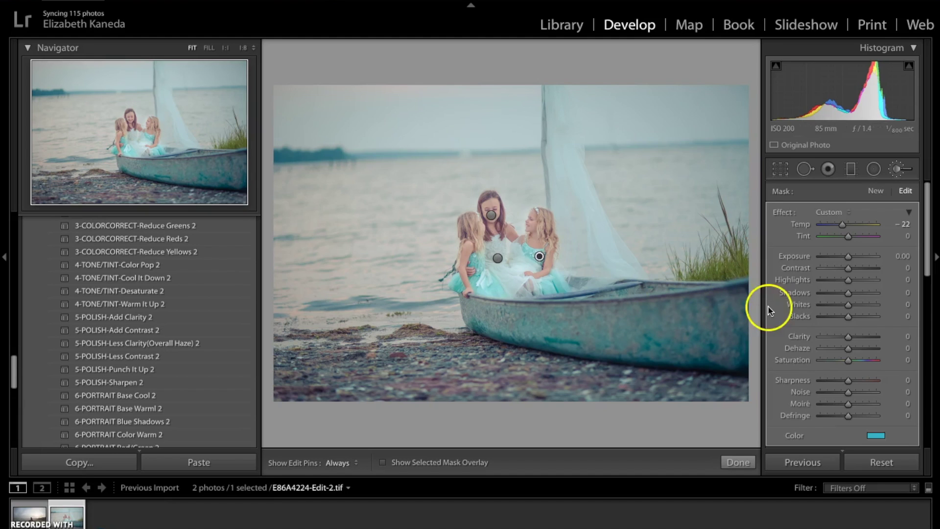
Set the dress mask's saturation to 28, contrast to 27 and exposure to 0.74, and close the brush.
mouse_move(847, 360)
left_mouse_down()
mouse_move(865, 361)
mouse_move(818, 360)
mouse_move(858, 363)
left_mouse_up()
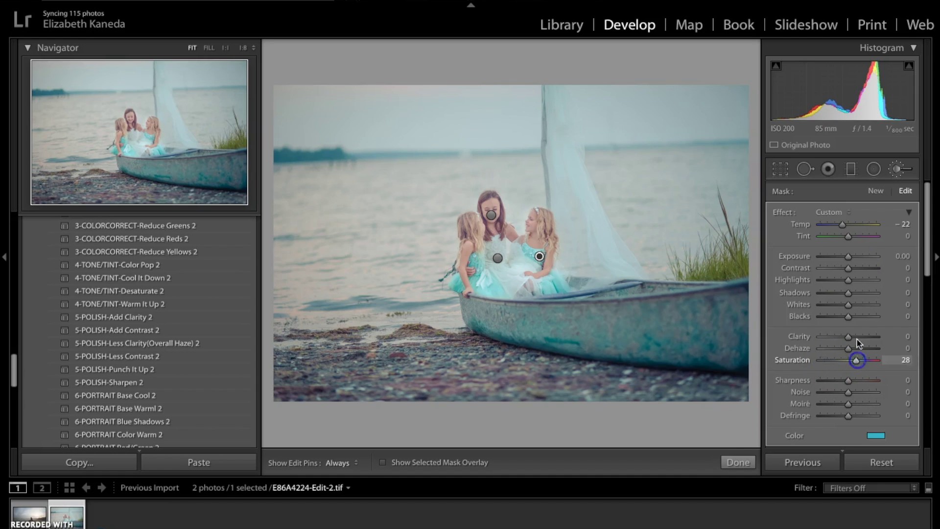
left_click_drag(848, 267, 855, 258)
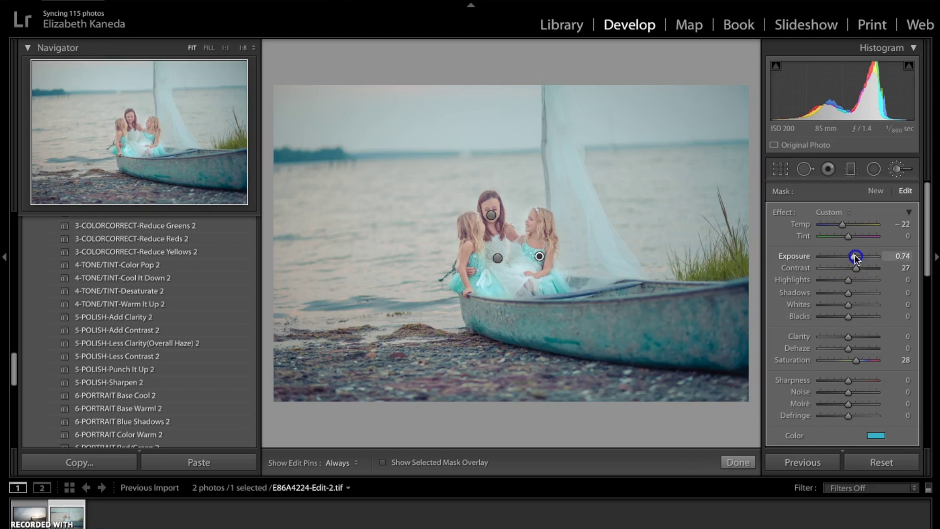
left_click(897, 170)
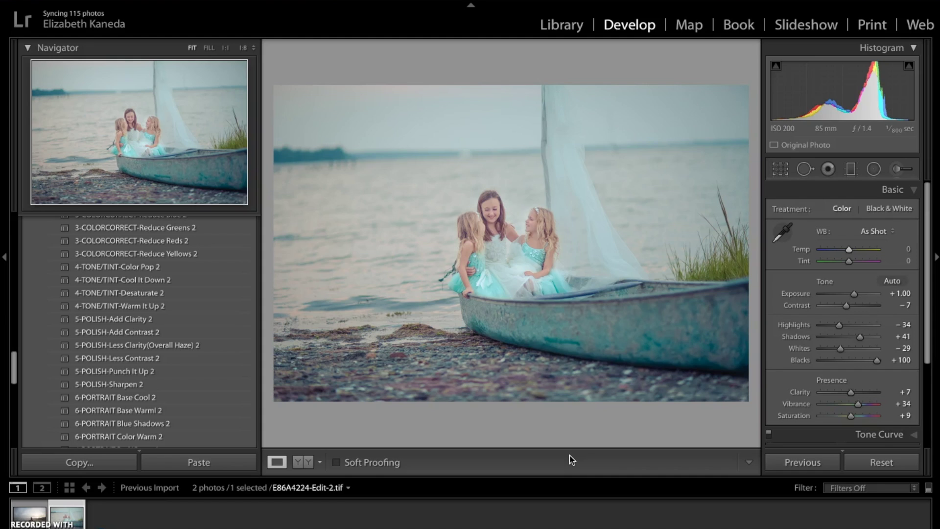
Try a warmer white balance for the whole photo and settle on a temperature of +2.
left_click(912, 189)
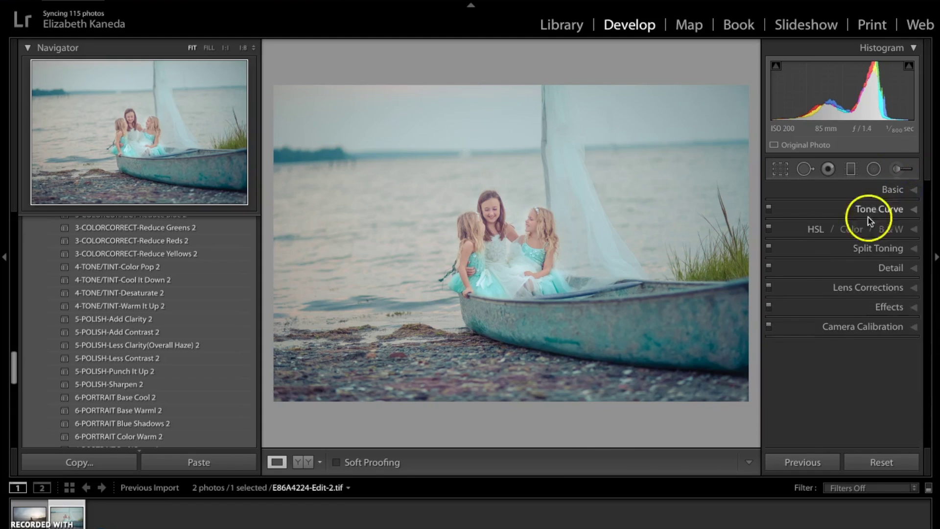
left_click(899, 189)
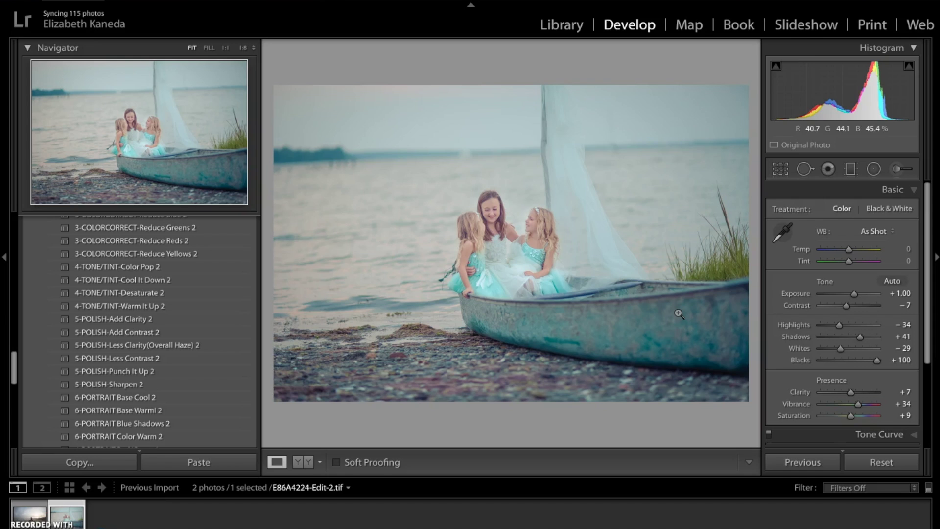
left_click_drag(850, 249, 852, 252)
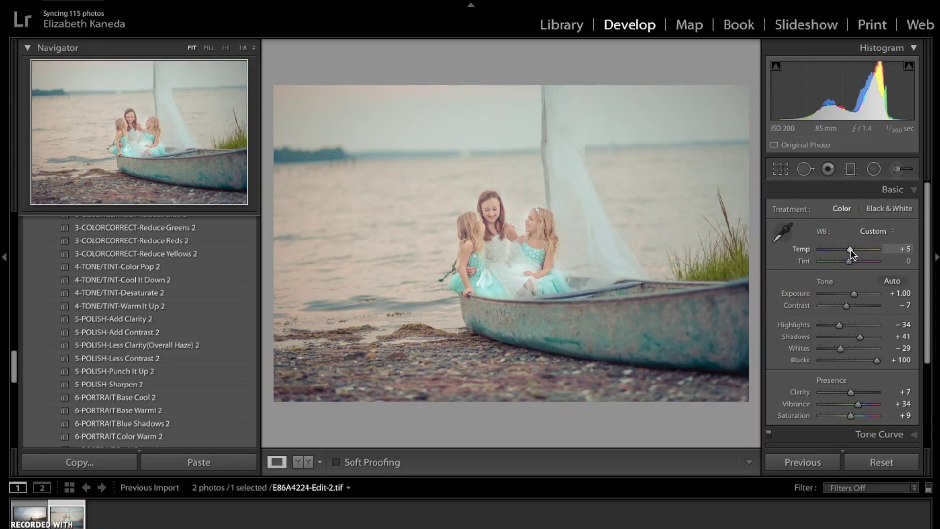
double_click(851, 251)
key("ctrl+z")
left_click_drag(851, 251, 850, 252)
left_click(905, 250)
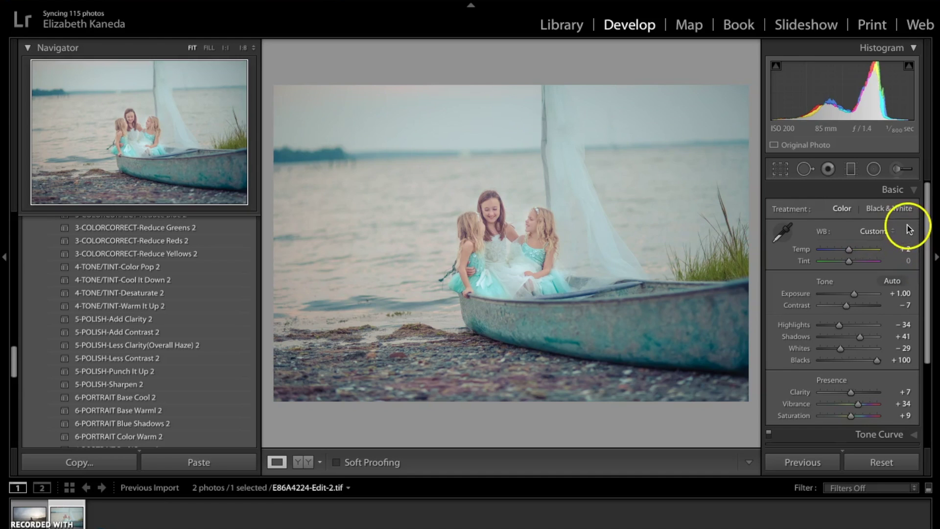
Apply the Chasing Light preset 7-VIGNETTE-Medium Black 2 to the boat photo.
scroll(897, 256, "down", 1)
scroll(897, 257, "down", 1)
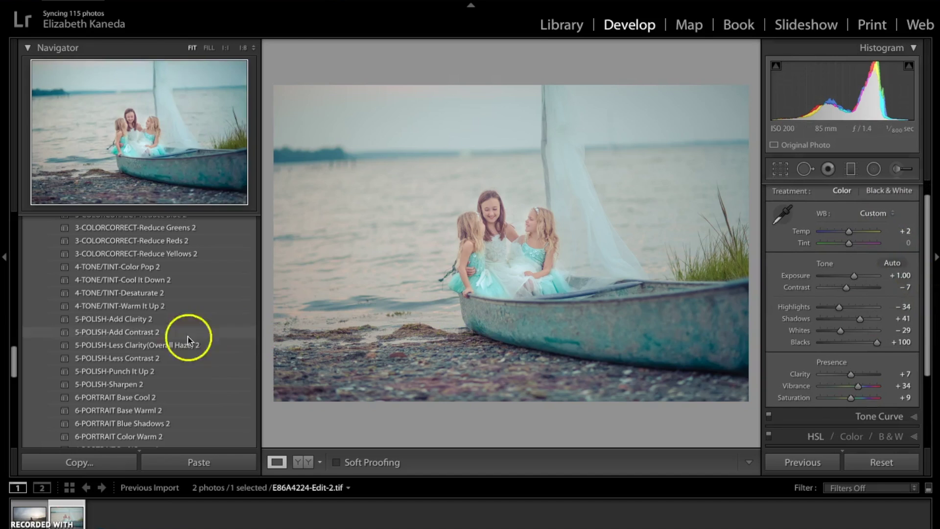
scroll(145, 325, "down", 3)
scroll(145, 327, "down", 4)
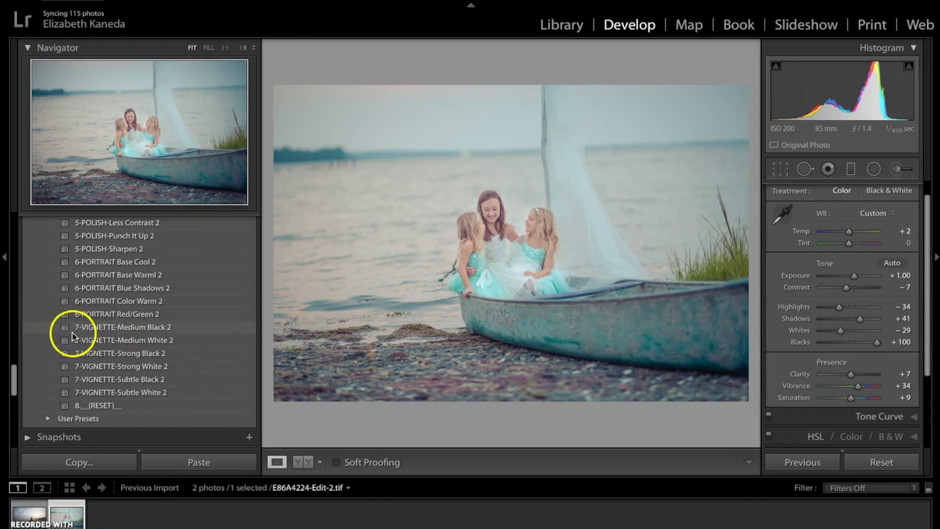
left_click(85, 327)
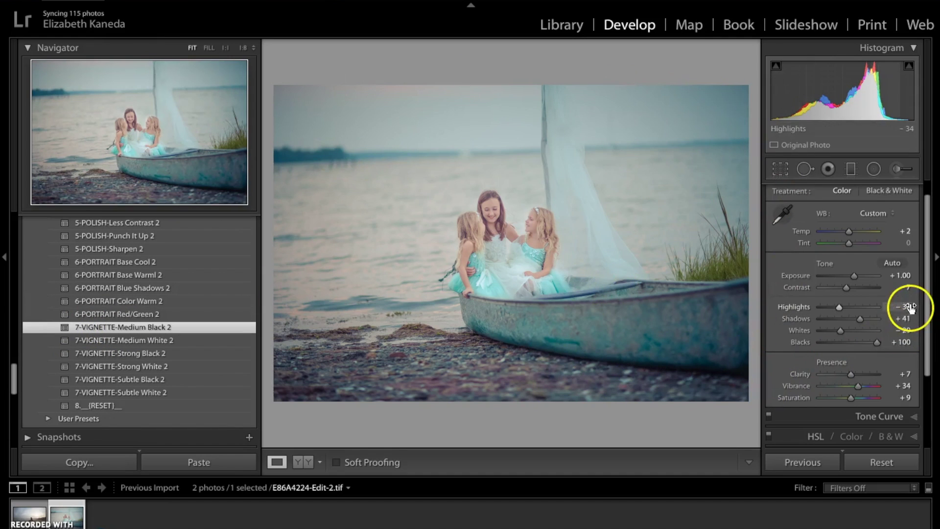
Weaken the amount of the photo's post-crop vignetting slightly and collapse the Effects settings.
scroll(907, 294, "up", 1)
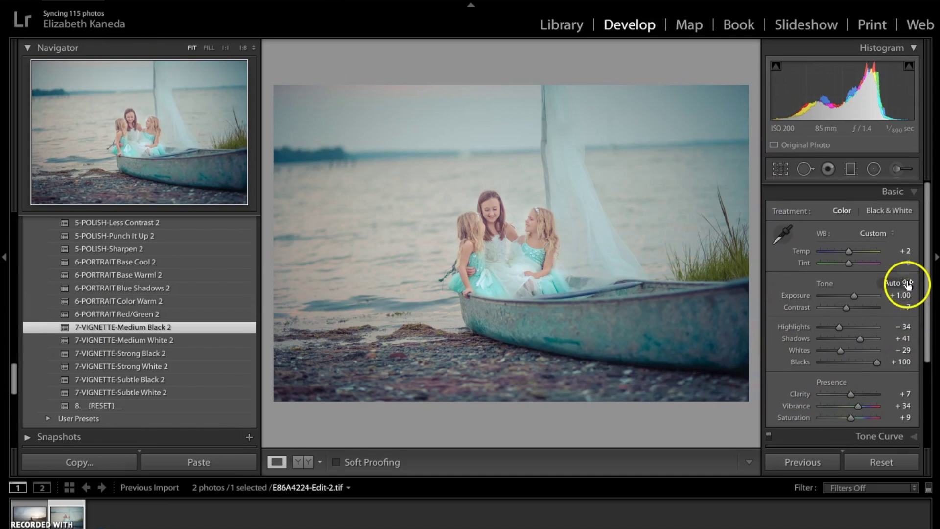
left_click(912, 195)
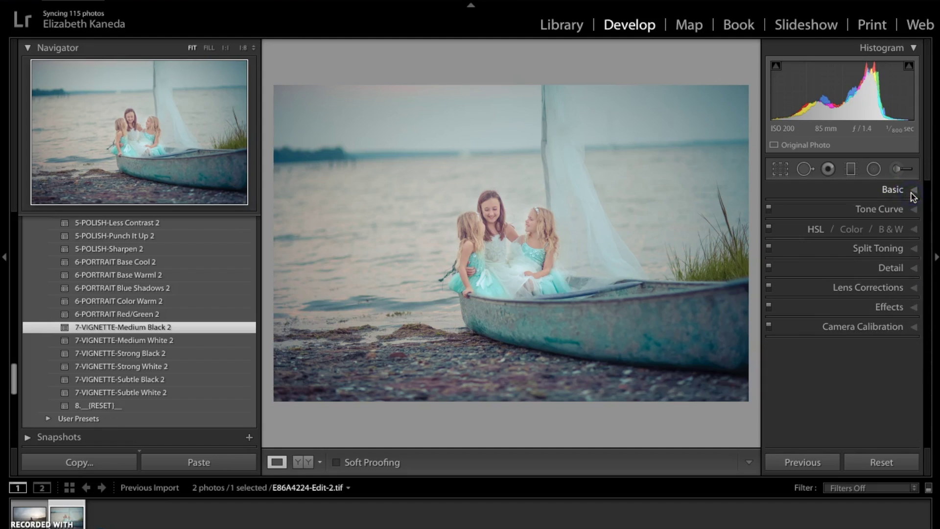
left_click(888, 307)
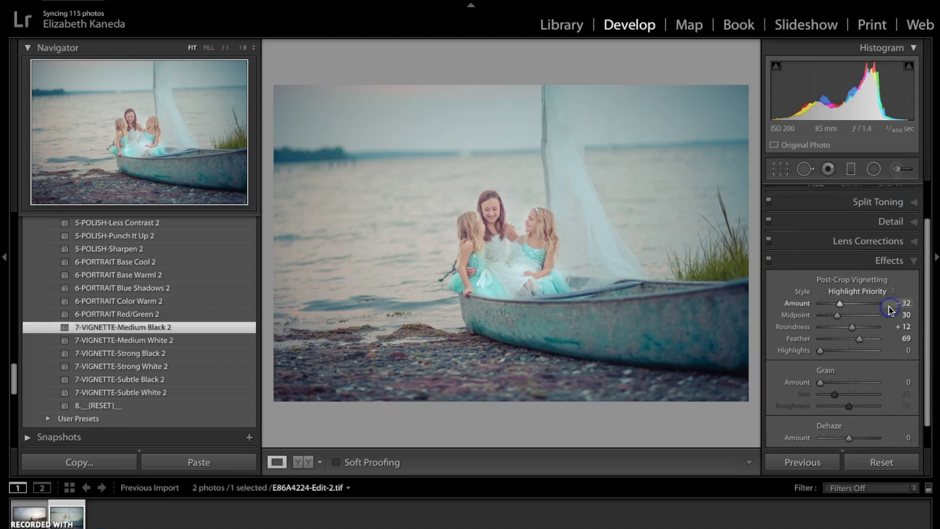
left_click(841, 298)
left_click_drag(840, 298, 844, 299)
left_click(913, 254)
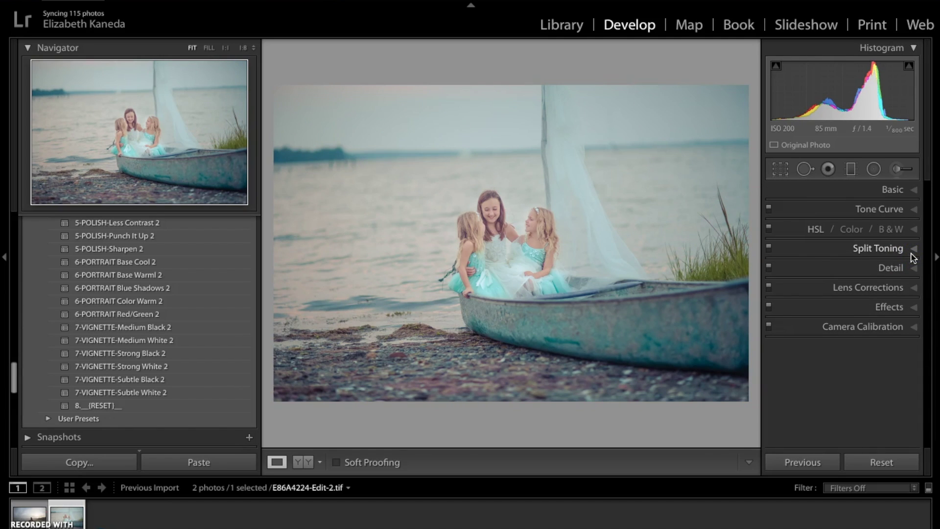
Compare the edited boat photo with its original, side by side and in the single full view.
left_click(304, 461)
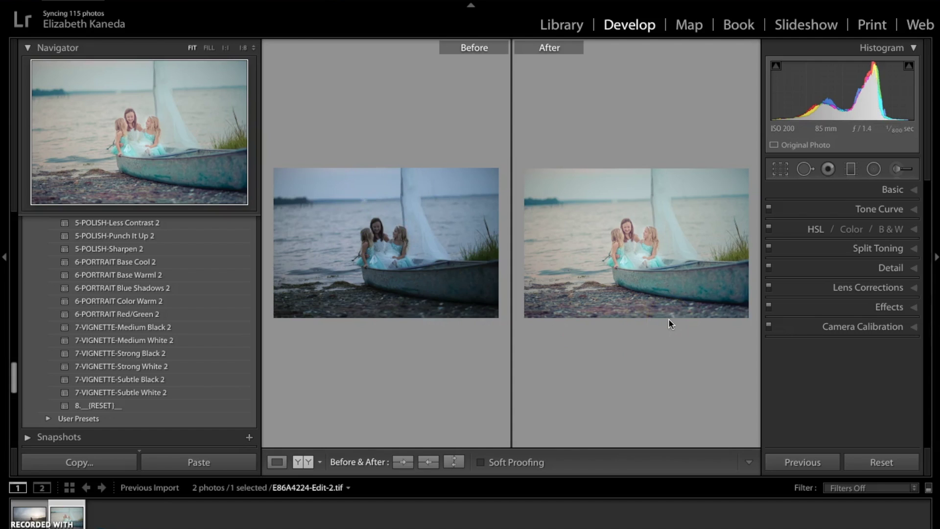
left_click(277, 461)
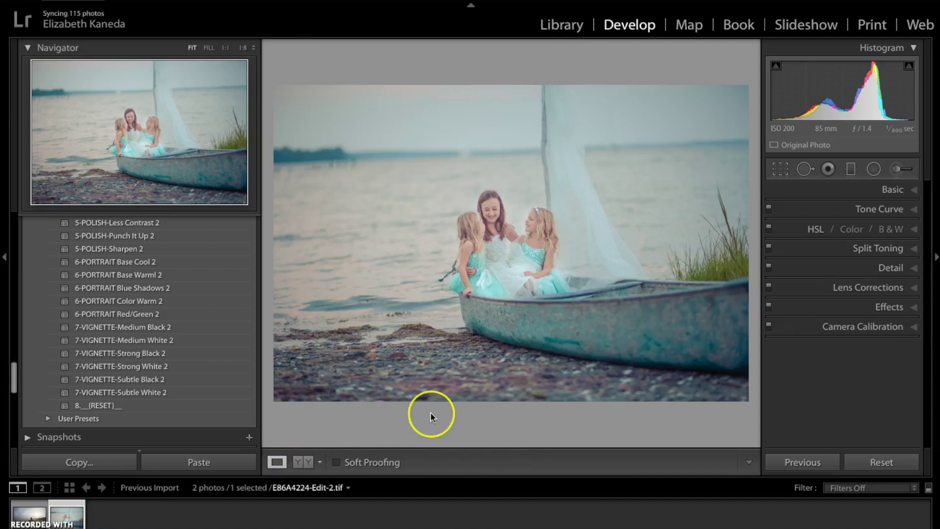
key("backslash")
key("backslash")
key("backslash")
key("backslash")
Switch to the beach photo E86A2590.dng and apply the preset 2-EXPOSURE-Brighten 2.
left_click(31, 511)
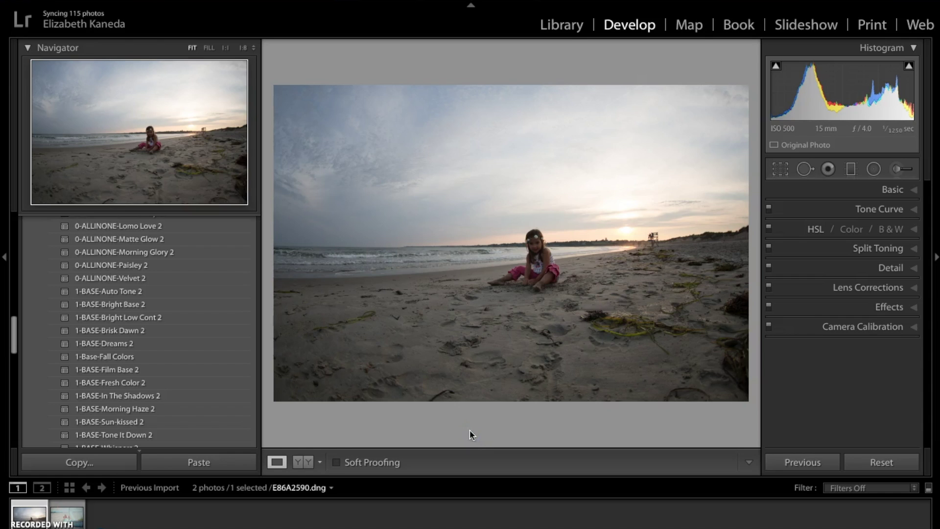
scroll(211, 353, "down", 2)
scroll(190, 292, "down", 5)
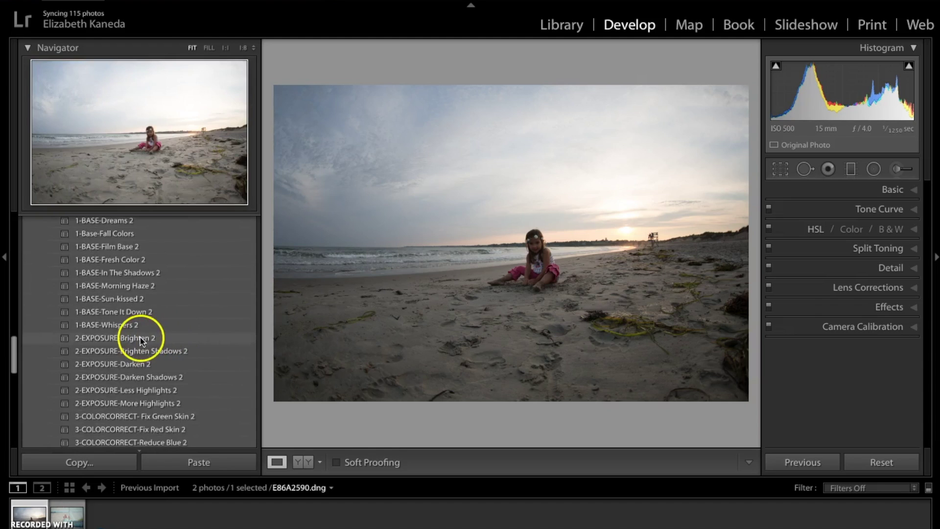
left_click(133, 342)
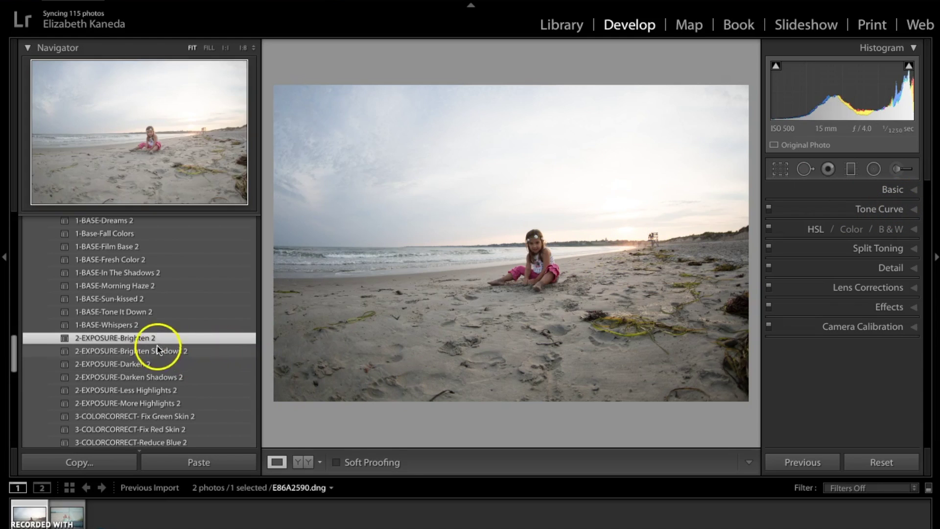
Reduce the beach photo's highlights to −81 in the basic adjustments.
left_click(905, 198)
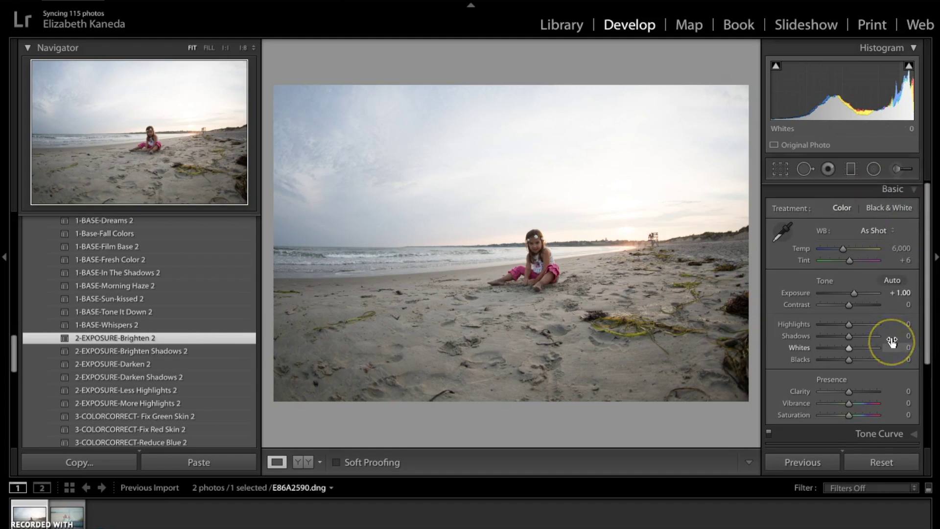
scroll(892, 337, "down", 1)
left_click_drag(848, 315, 826, 318)
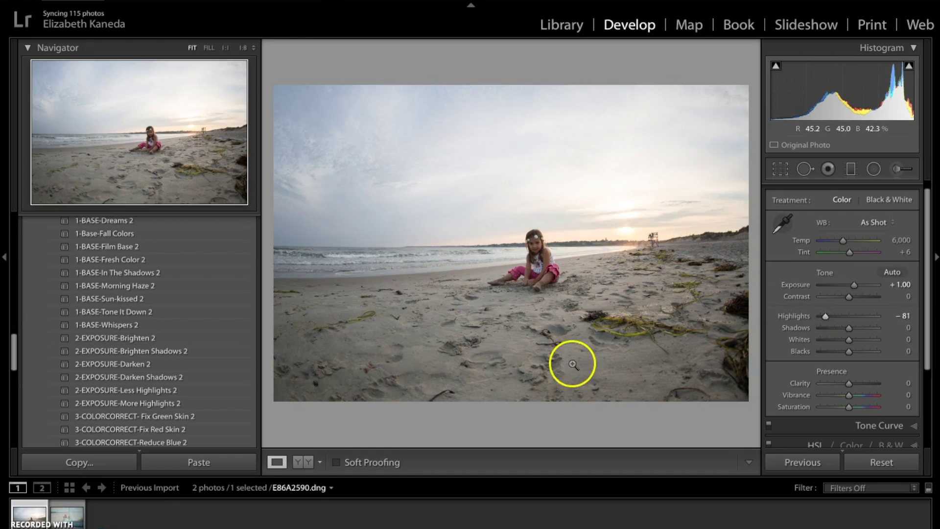
Apply the Chasing Light all-in-one preset 0-ALLINONE-Paisley 2 to the beach photo.
scroll(182, 356, "up", 5)
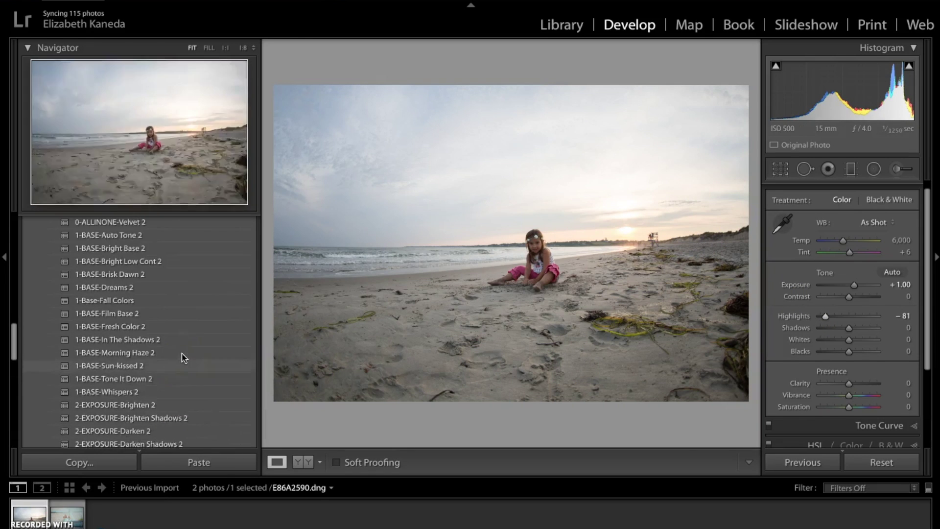
scroll(182, 357, "up", 3)
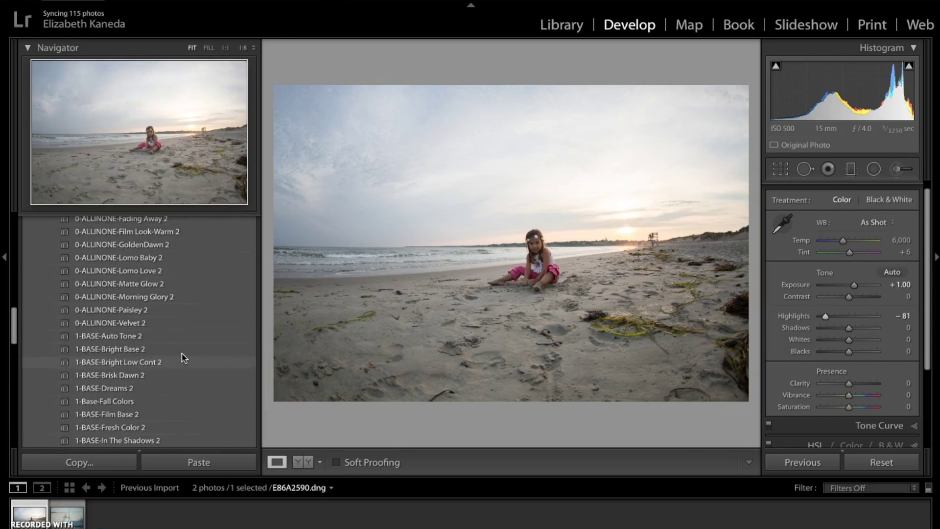
scroll(182, 357, "up", 3)
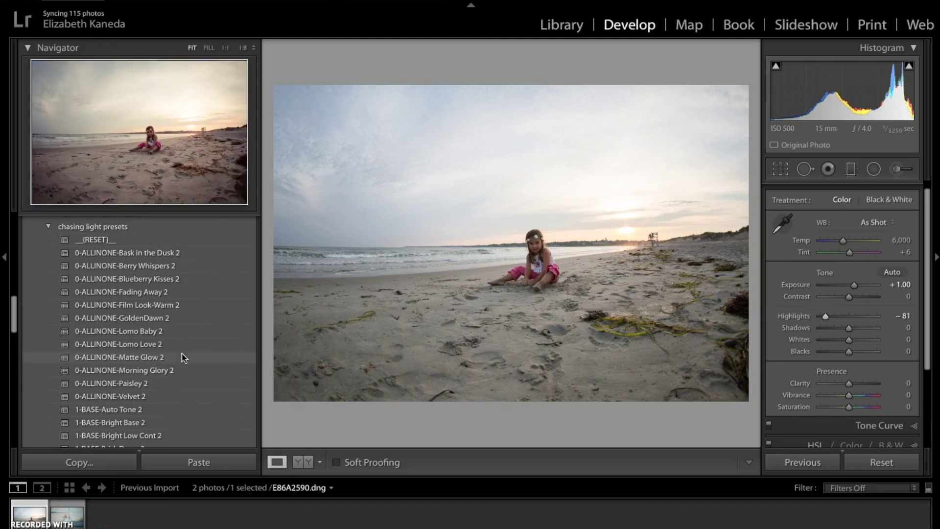
left_click(148, 383)
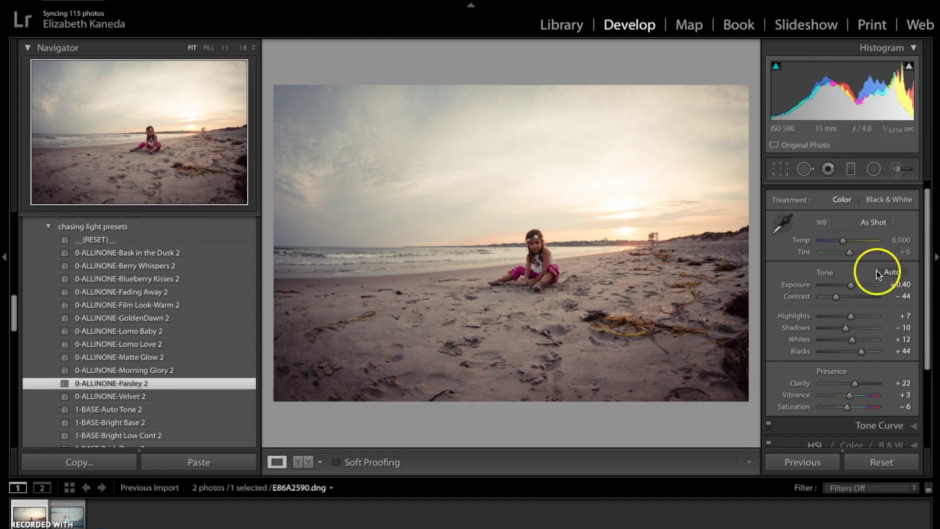
Set the beach photo's exposure to +0.95 and highlights to −59, and collapse the basic adjustments.
scroll(876, 224, "up", 1)
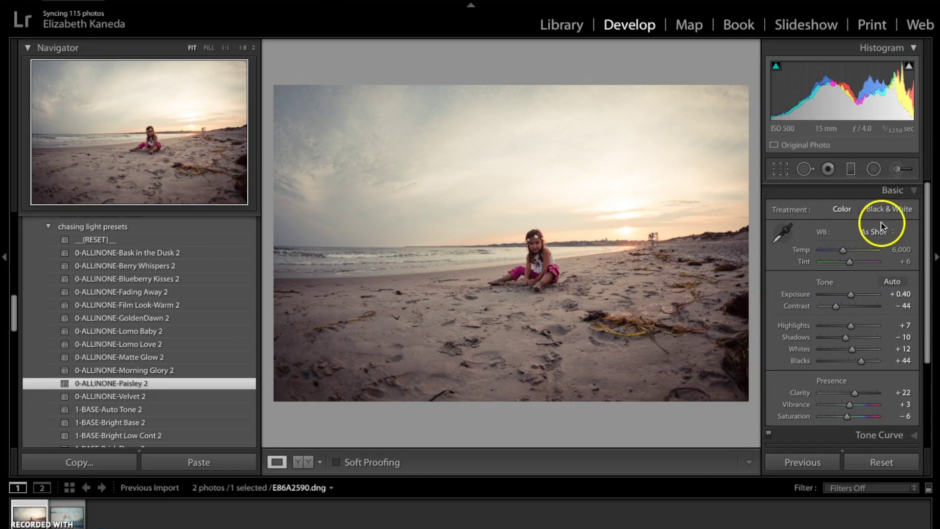
left_click_drag(850, 293, 832, 329)
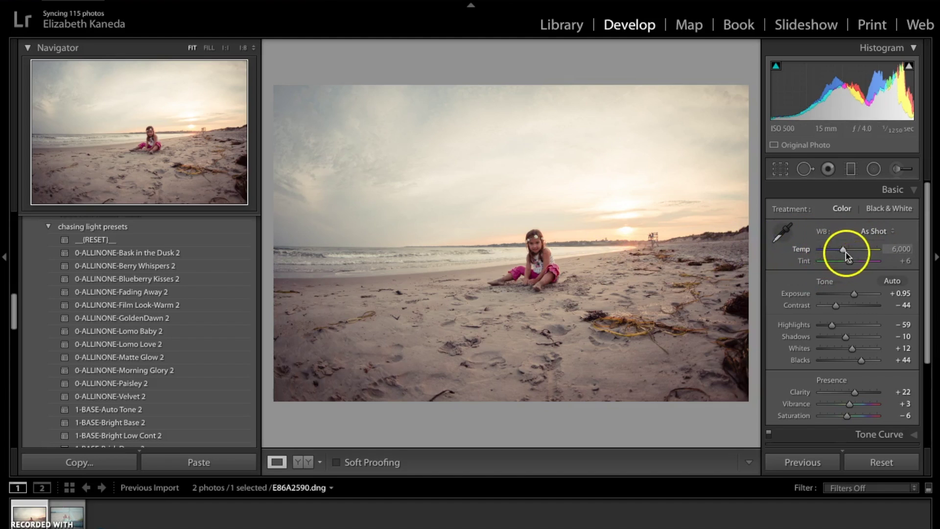
scroll(888, 314, "down", 1)
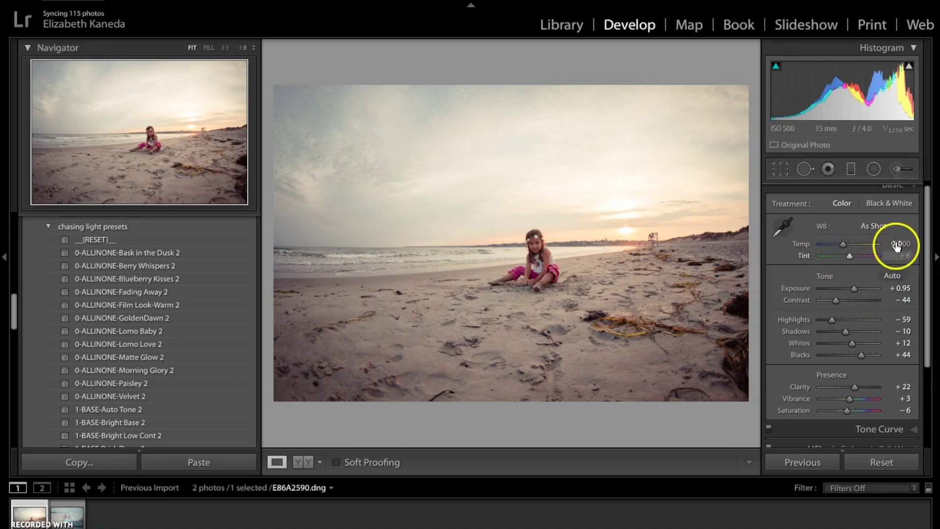
scroll(897, 225, "up", 1)
left_click(888, 188)
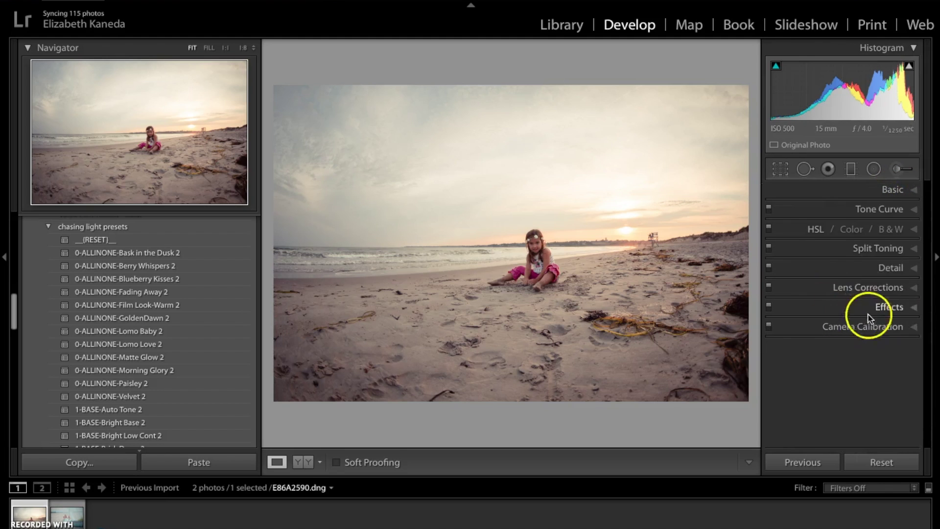
Set the HSL saturation of orange to −38, yellow to +3 and red to +8.
left_click(815, 228)
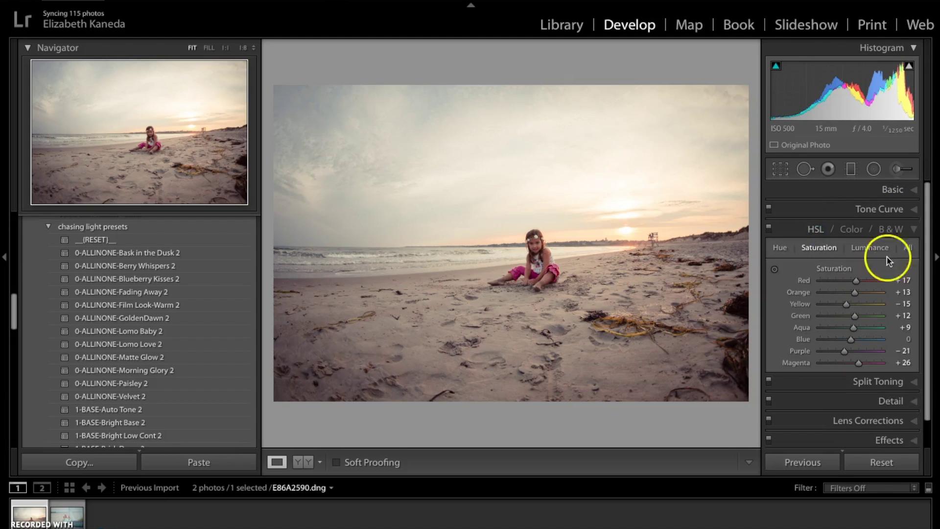
double_click(849, 304)
mouse_move(838, 308)
left_mouse_down()
mouse_move(871, 306)
mouse_move(867, 295)
mouse_move(833, 304)
mouse_move(843, 299)
left_mouse_up()
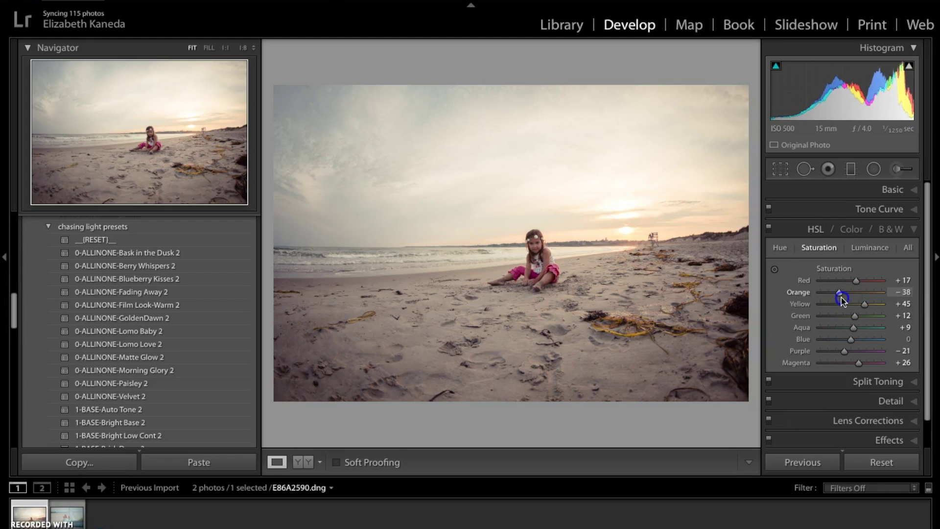
left_click_drag(857, 305, 854, 305)
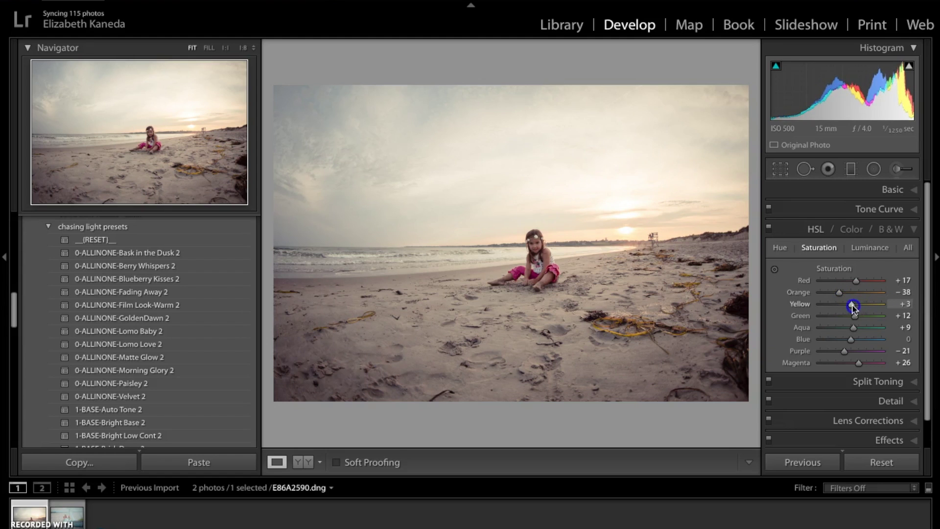
mouse_move(855, 280)
left_mouse_down()
mouse_move(849, 285)
mouse_move(857, 284)
left_mouse_up()
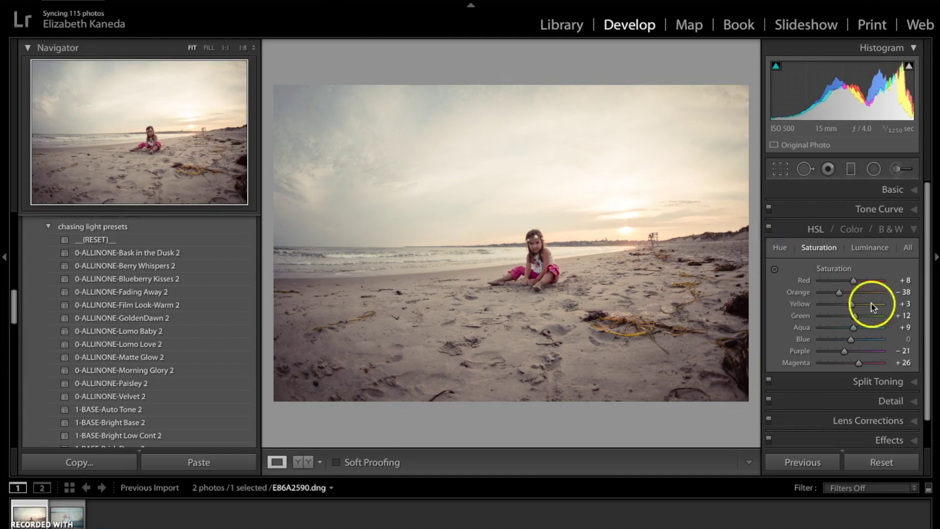
Set the HSL saturation of blue to +79, purple to +3 and magenta to +66, and collapse the HSL settings.
left_click_drag(851, 339, 882, 343)
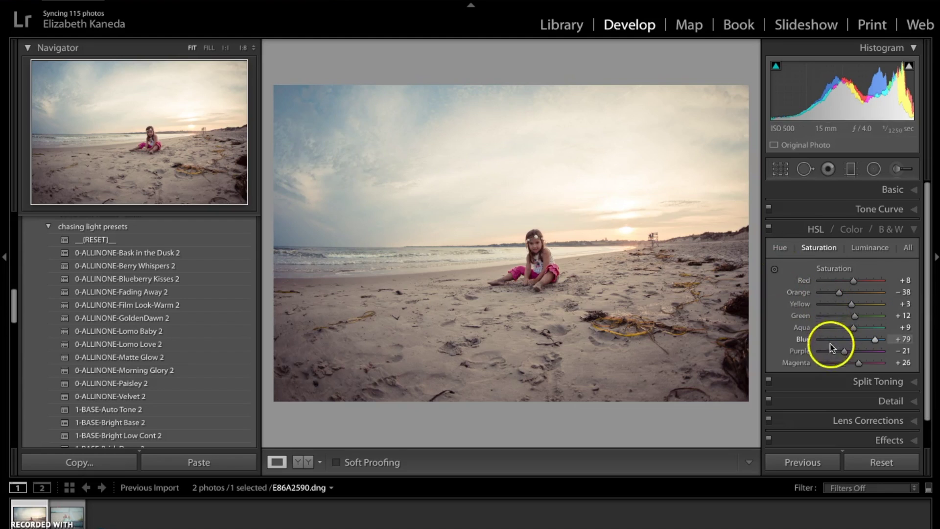
left_click_drag(852, 354, 872, 364)
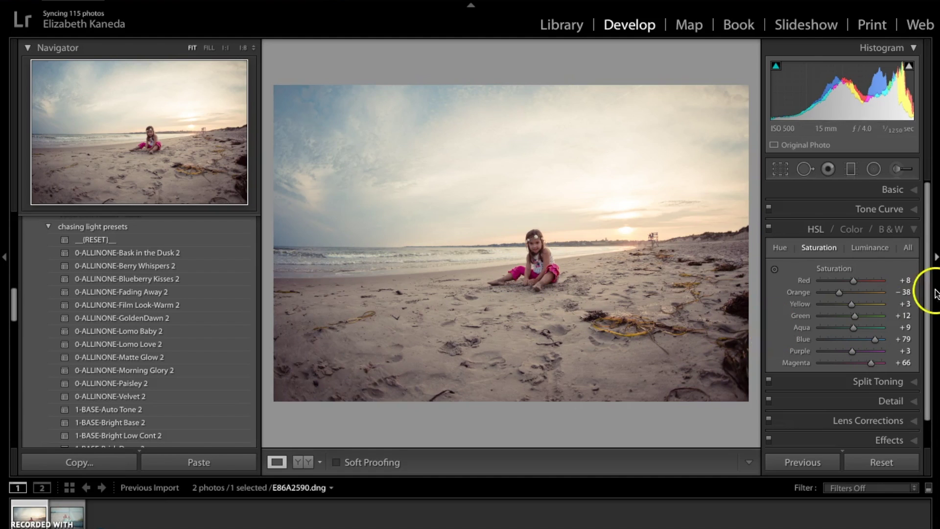
left_click(914, 230)
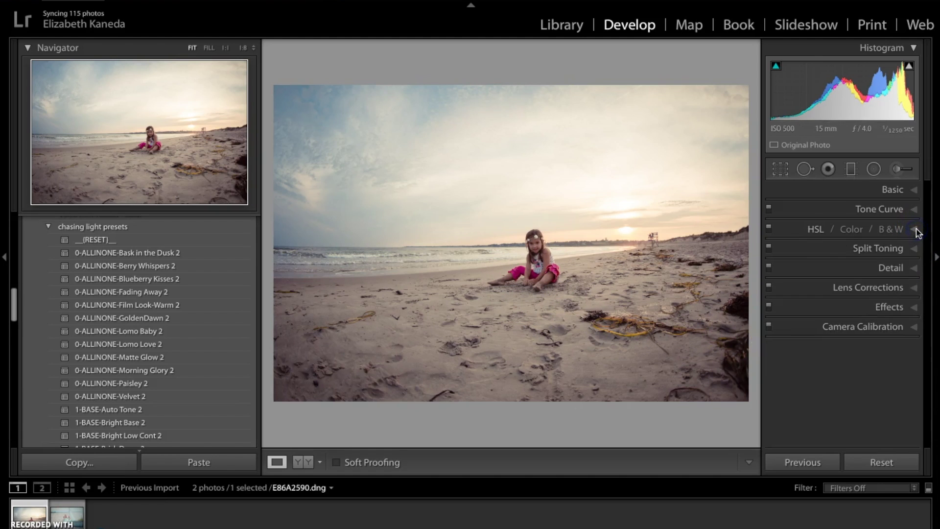
Set up an adjustment brush with the Chasing Light LIGHT-Add Golden Sun effect and soften its color to a paler yellow.
left_click(898, 172)
left_click(877, 298)
left_click(842, 211)
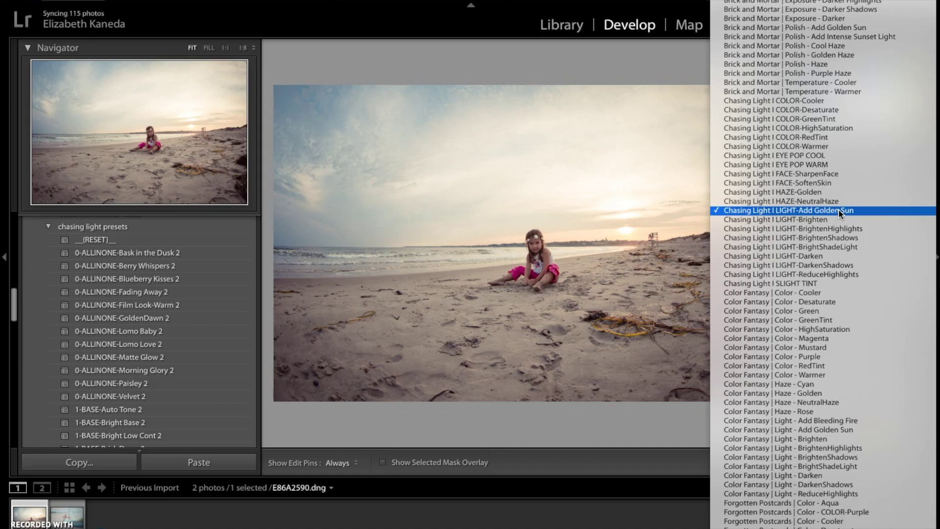
left_click(839, 212)
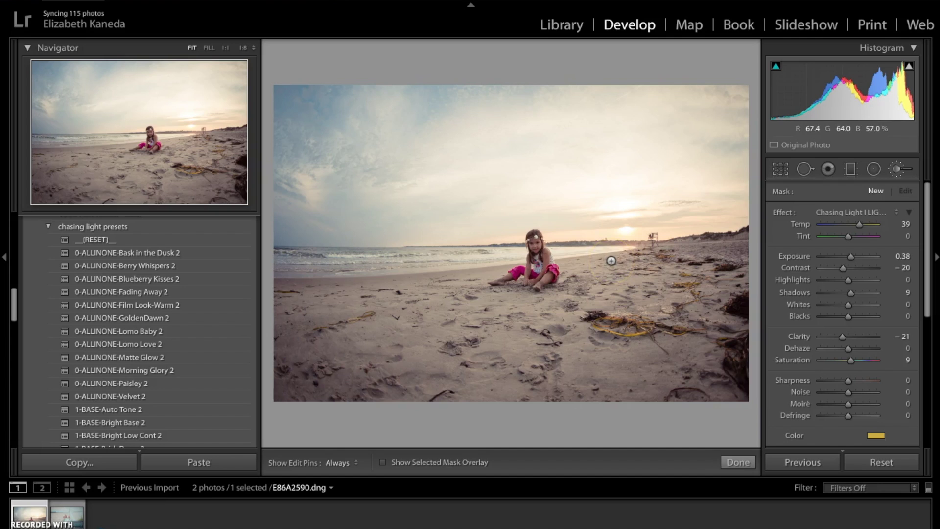
left_click(875, 436)
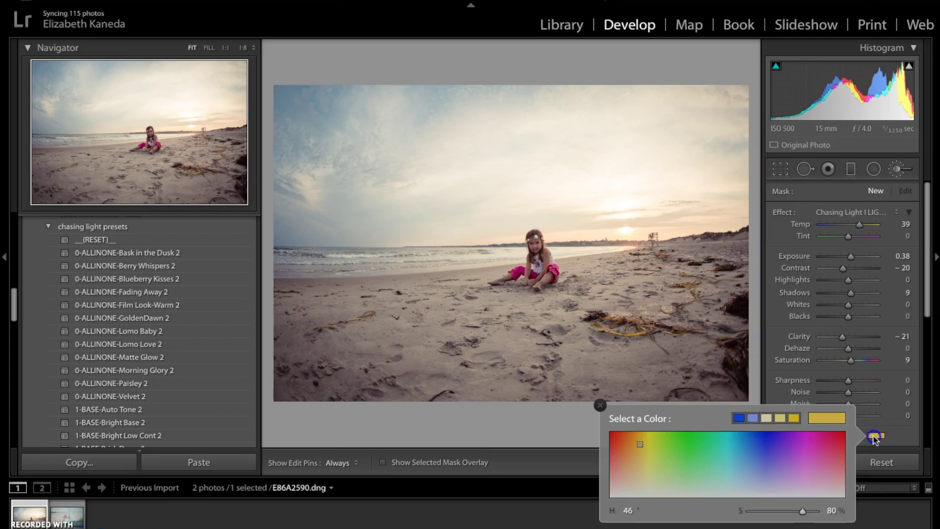
left_click_drag(639, 444, 645, 466)
left_click(600, 406)
Brush the golden sun effect around the setting sun, along the horizon and waterline, and onto the sand beside it.
key("h")
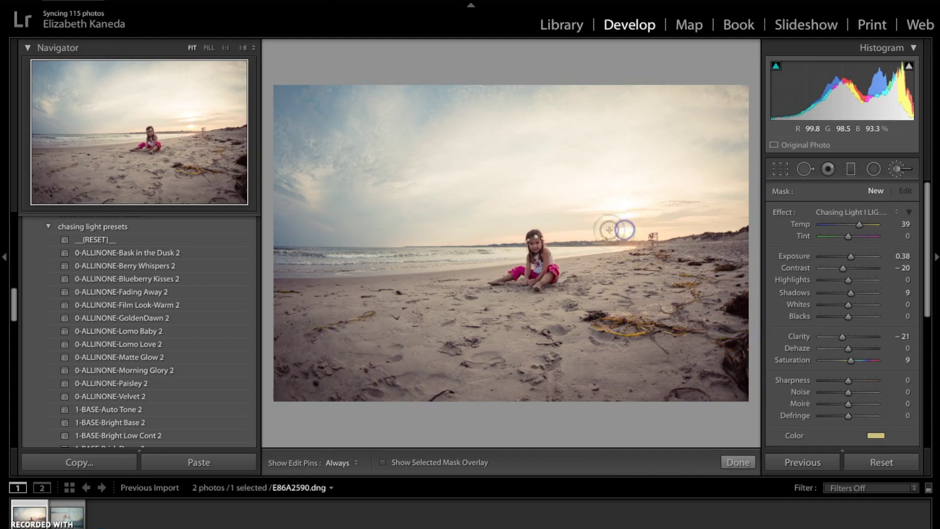
left_click(599, 201)
left_click(628, 270)
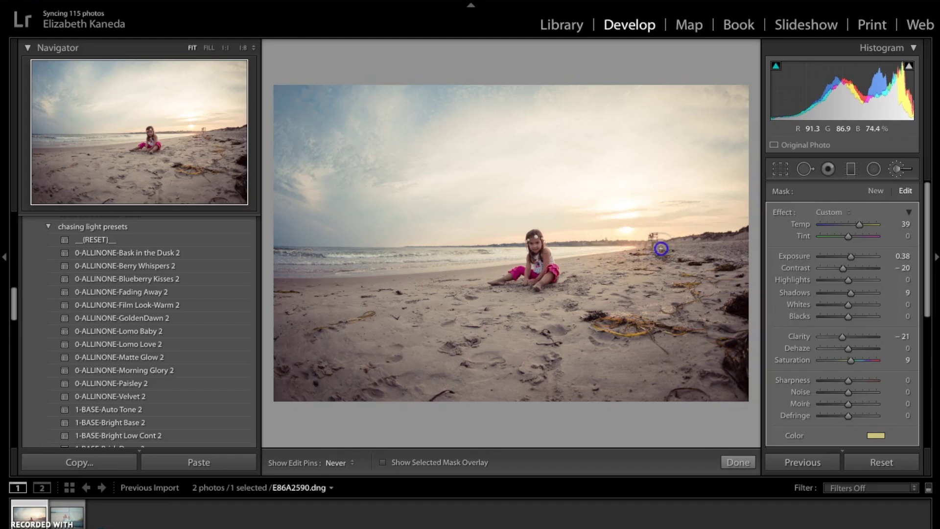
key("h")
key("h")
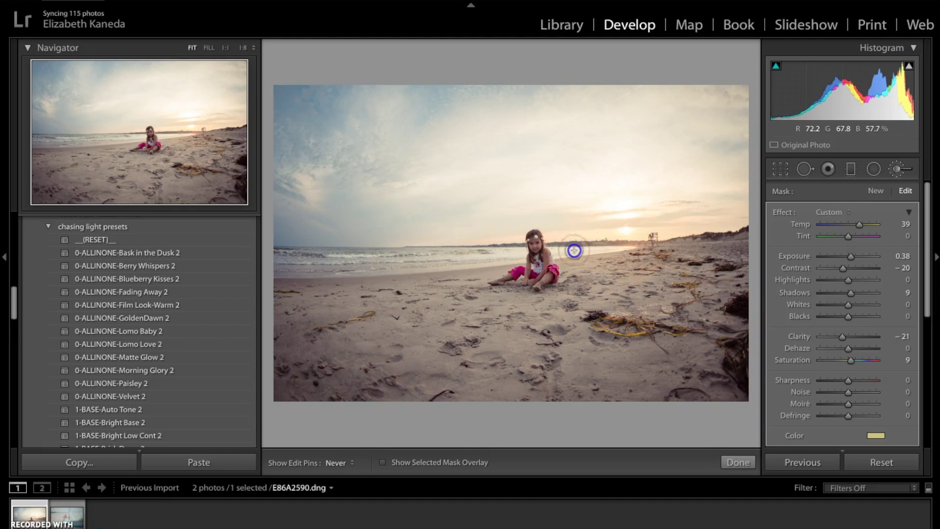
left_click(493, 258)
key("h")
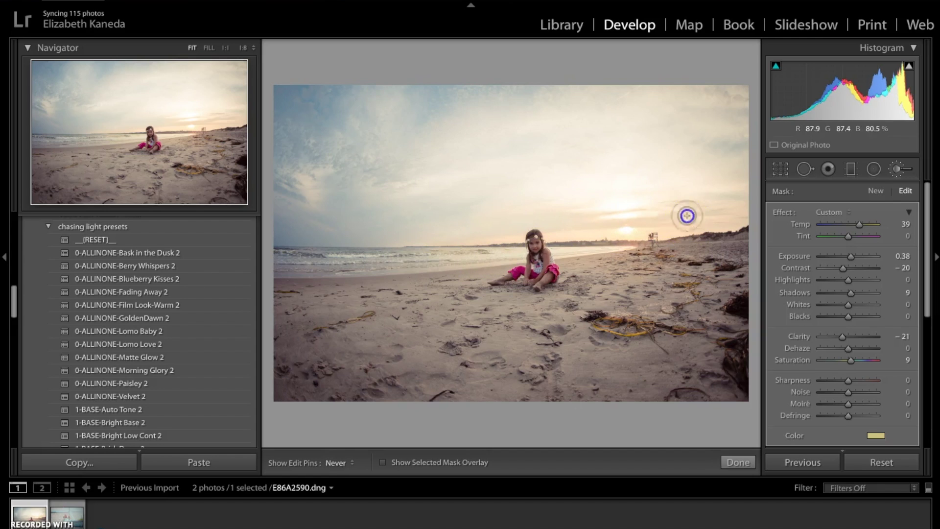
left_click(655, 256)
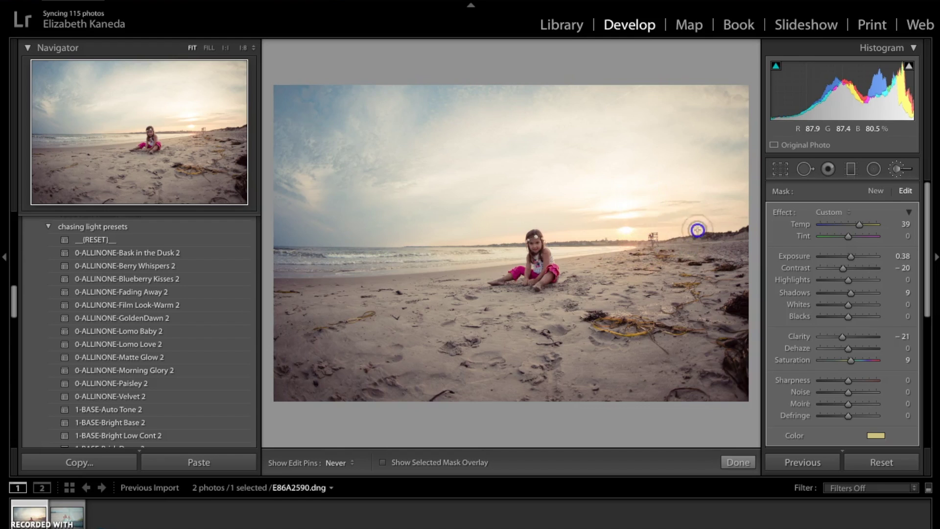
Start a new brush mask with the Chasing Light HAZE-Golden effect.
left_click(875, 190)
left_click(832, 212)
scroll(835, 212, "down", 15)
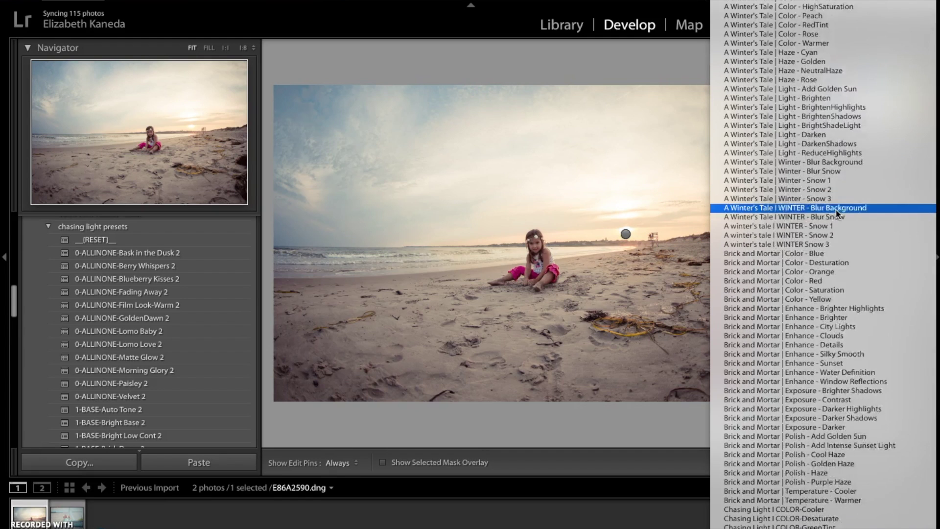
scroll(836, 211, "down", 2)
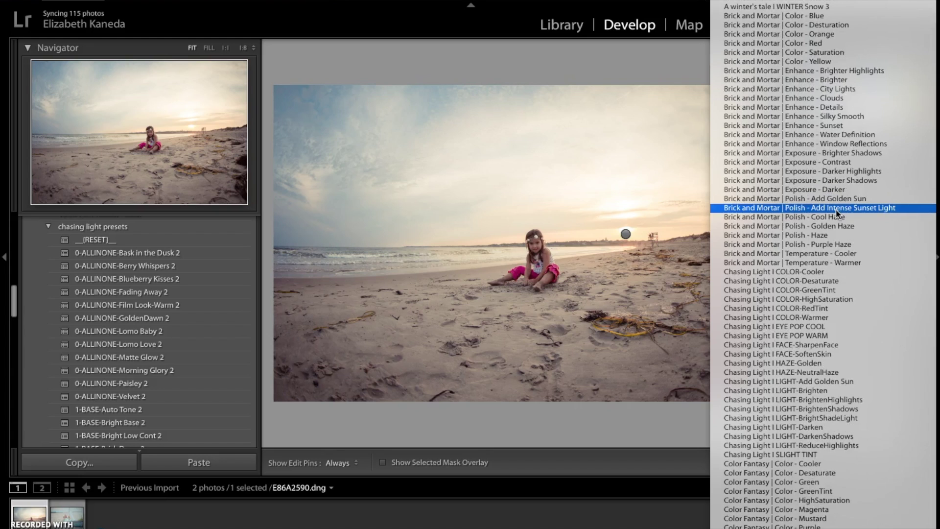
scroll(836, 210, "down", 1)
scroll(835, 209, "down", 1)
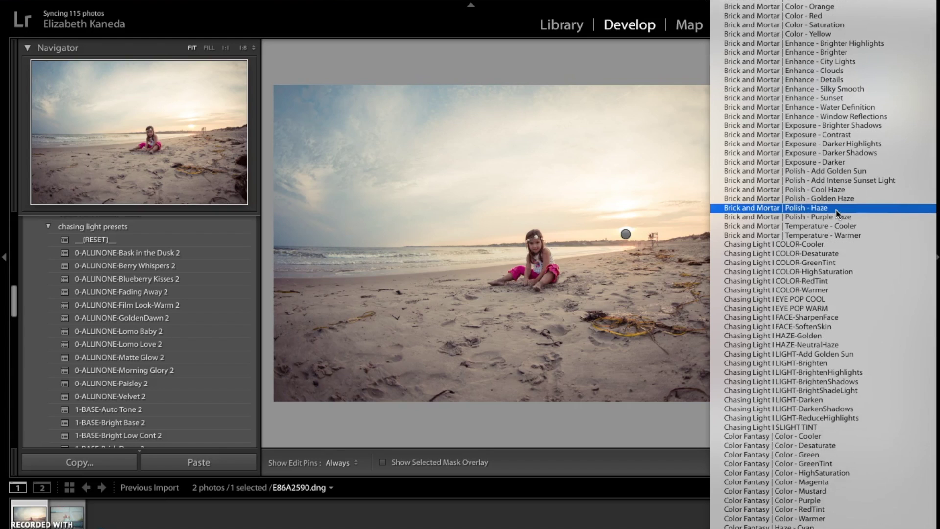
left_click(816, 336)
Brush golden haze over the sun, the sky above it and the sand and dunes below.
key("h")
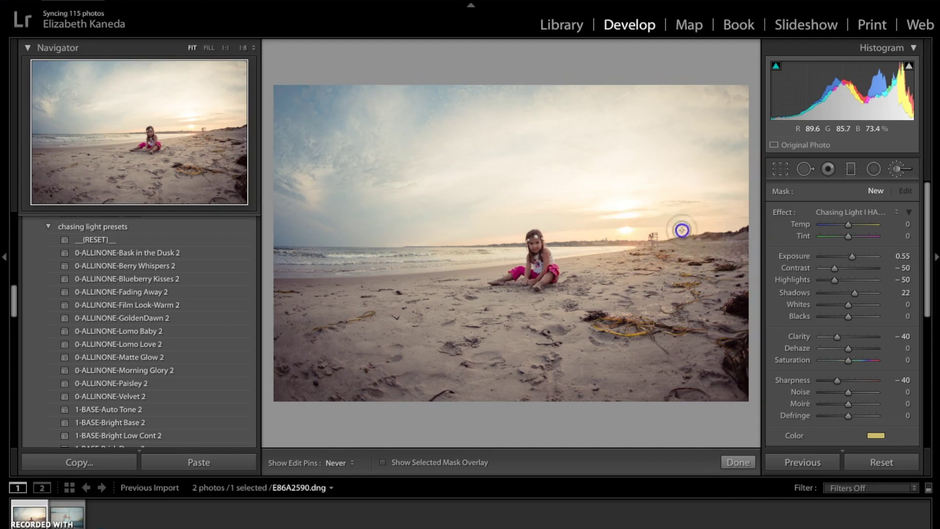
left_click(625, 245)
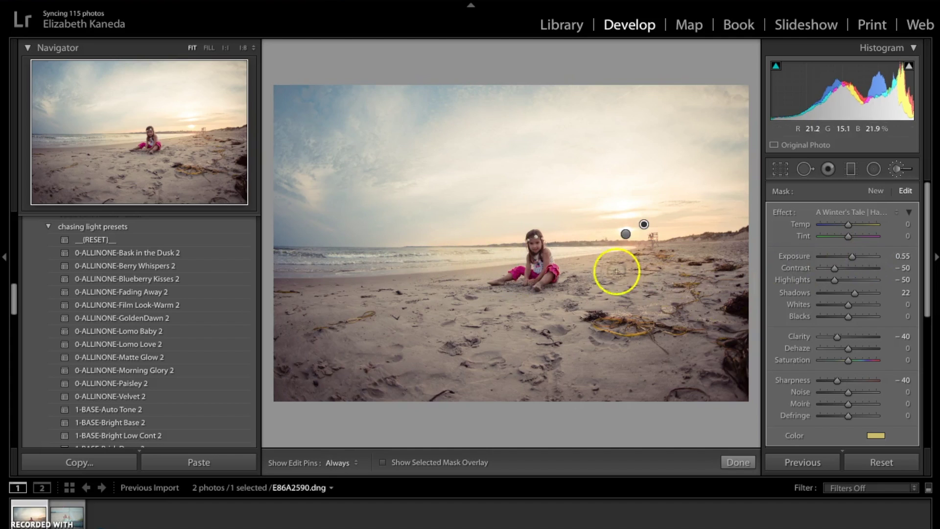
left_click(688, 258)
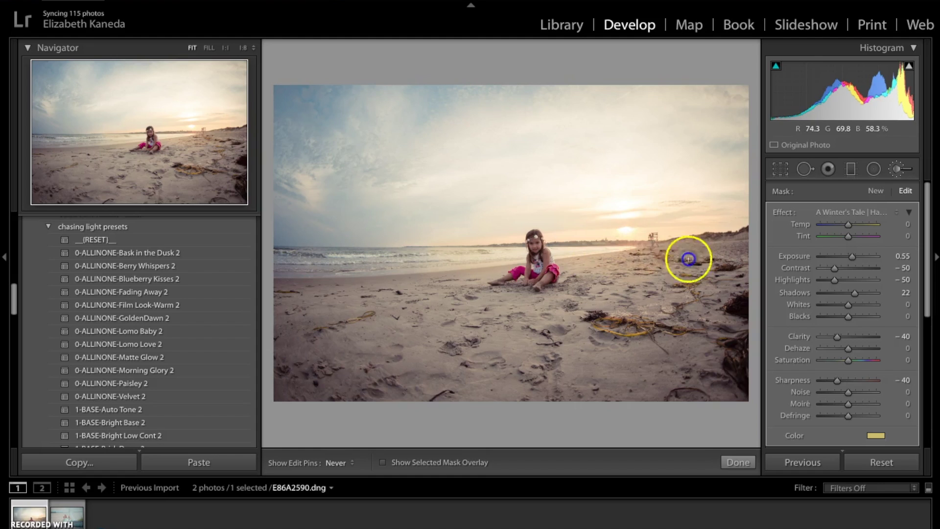
left_click(598, 209)
left_click(599, 182)
key("h")
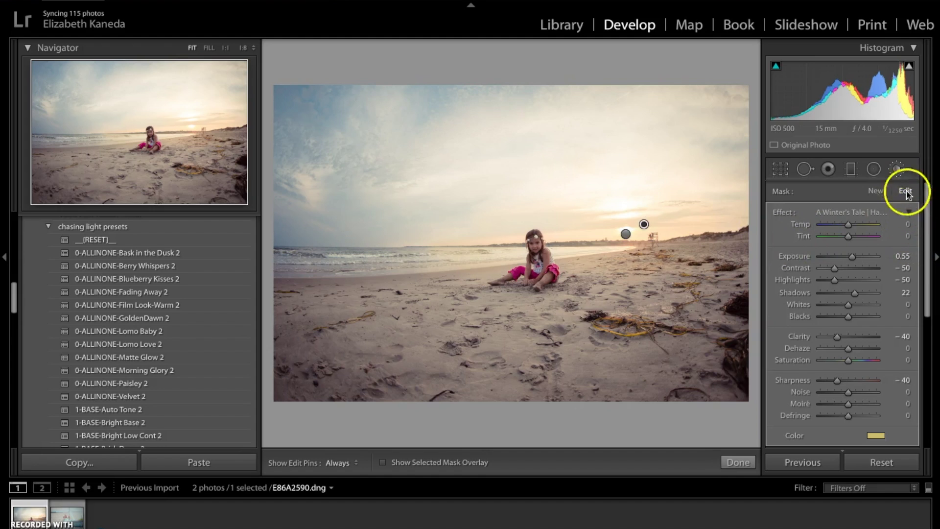
Change the selected haze mask's effect to Chasing Light LIGHT-Brighten.
left_click(901, 172)
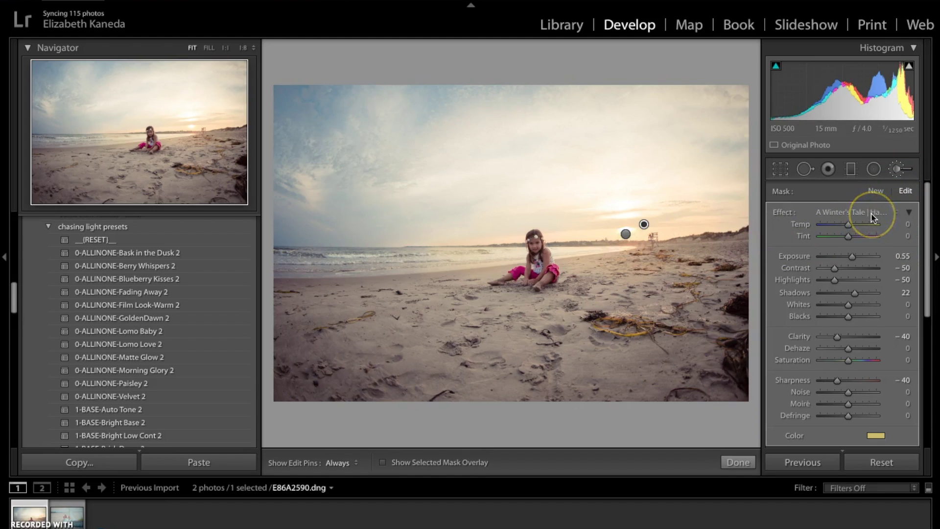
left_click(872, 214)
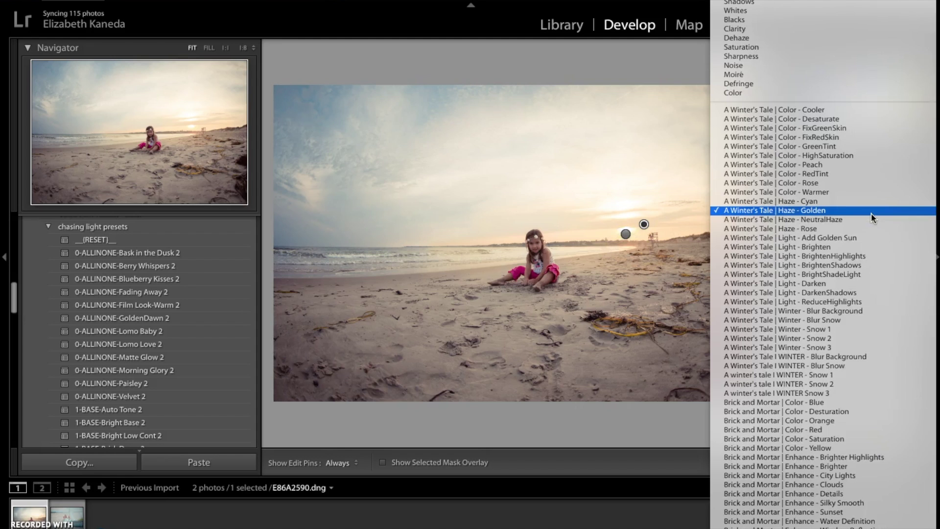
scroll(871, 213, "down", 20)
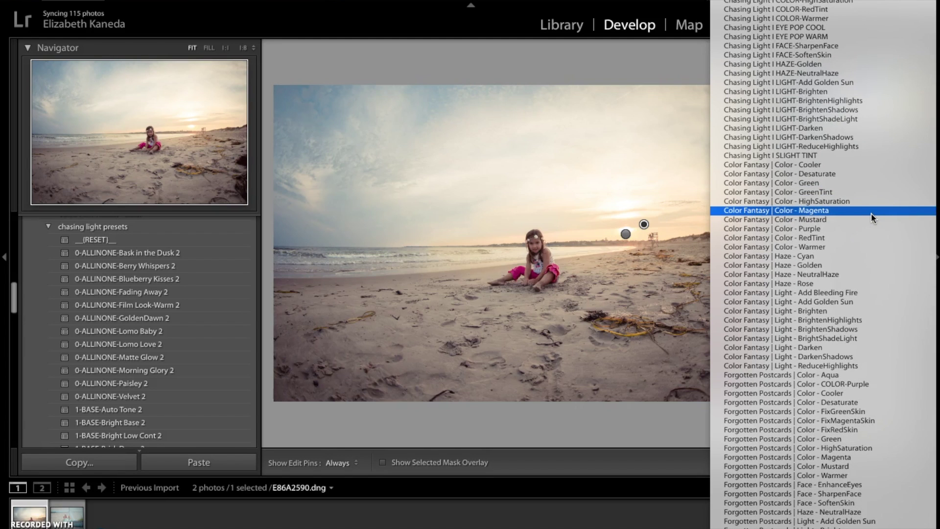
scroll(876, 224, "up", 3)
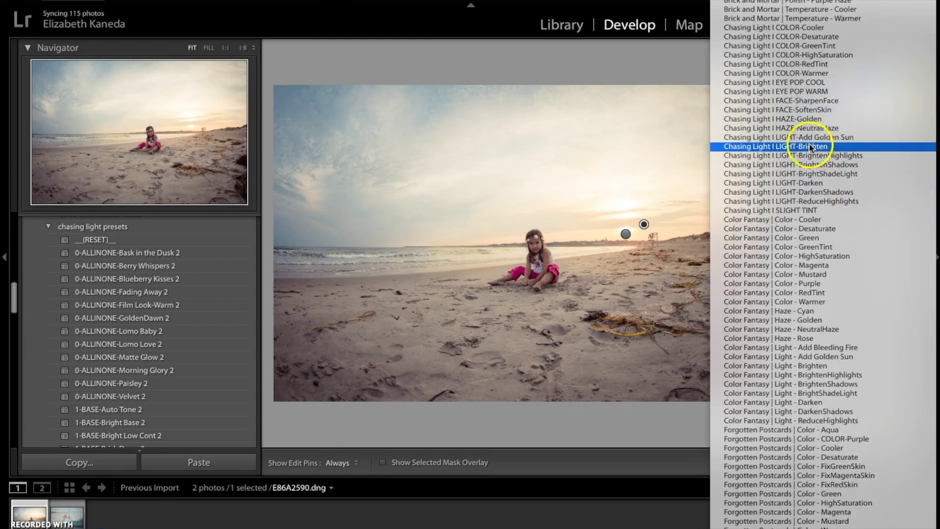
left_click(790, 147)
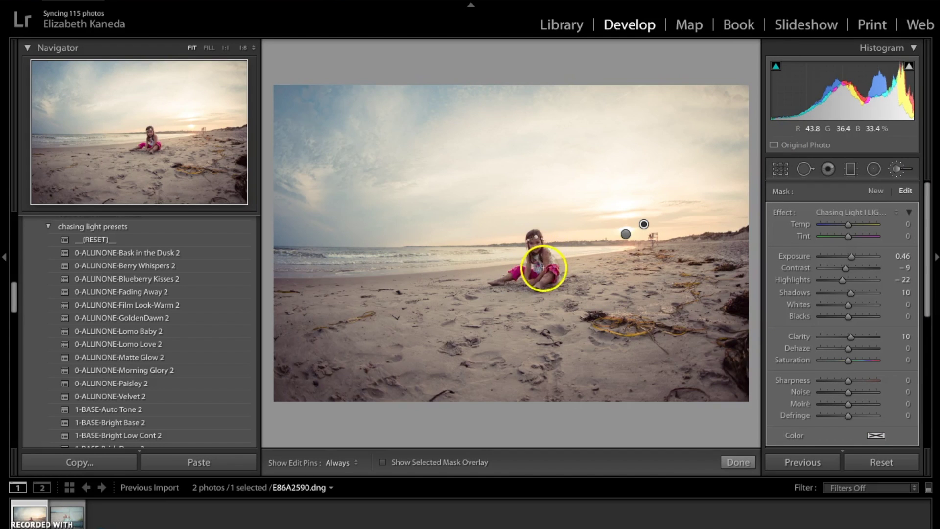
Brush the brightening effect over the girl and raise the selected mask's exposure to 1.62.
key("h")
left_click(533, 240)
left_click(549, 269)
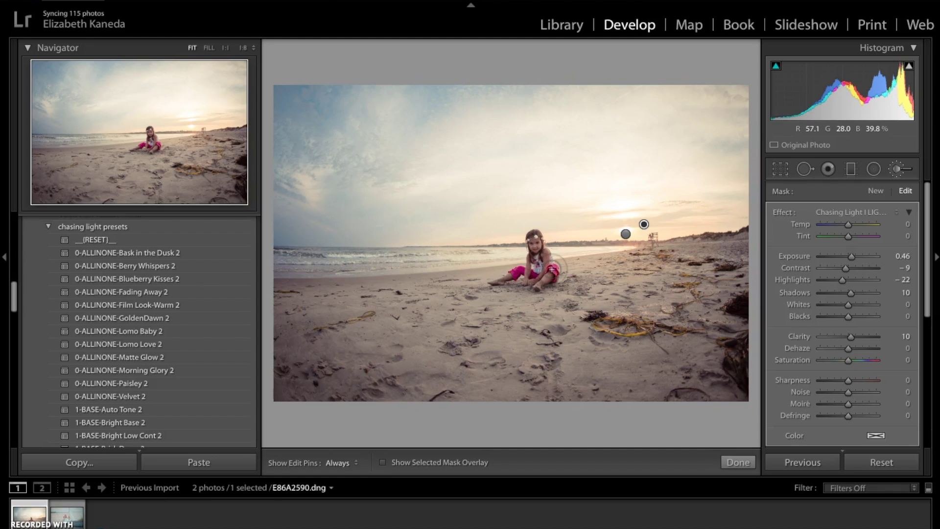
key("h")
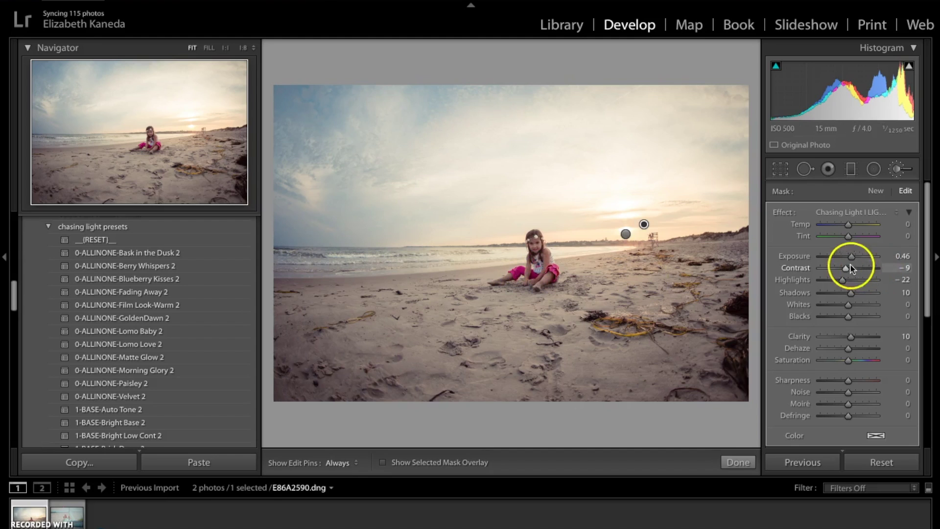
left_click_drag(850, 256, 860, 257)
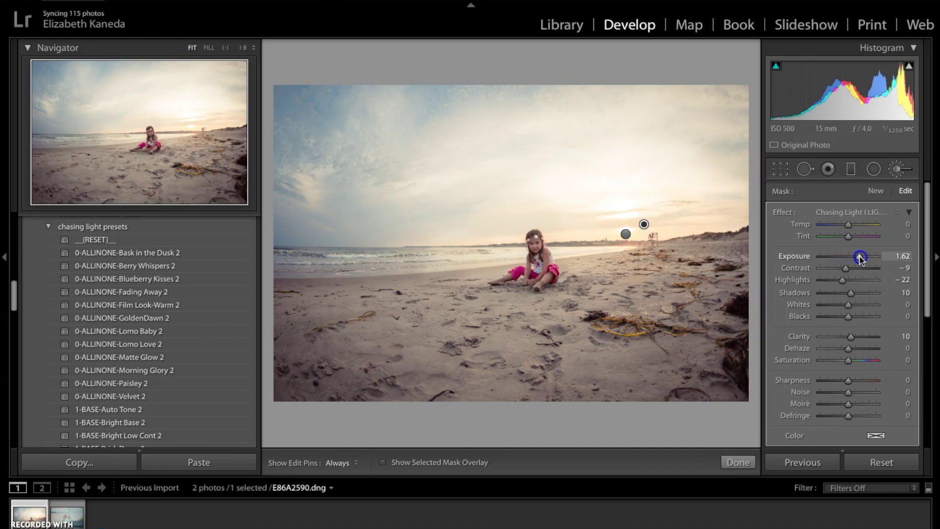
Brush a new Chasing Light LIGHT-Brighten mask over the girl and set its exposure to about 1.26.
left_click(870, 191)
left_click(874, 212)
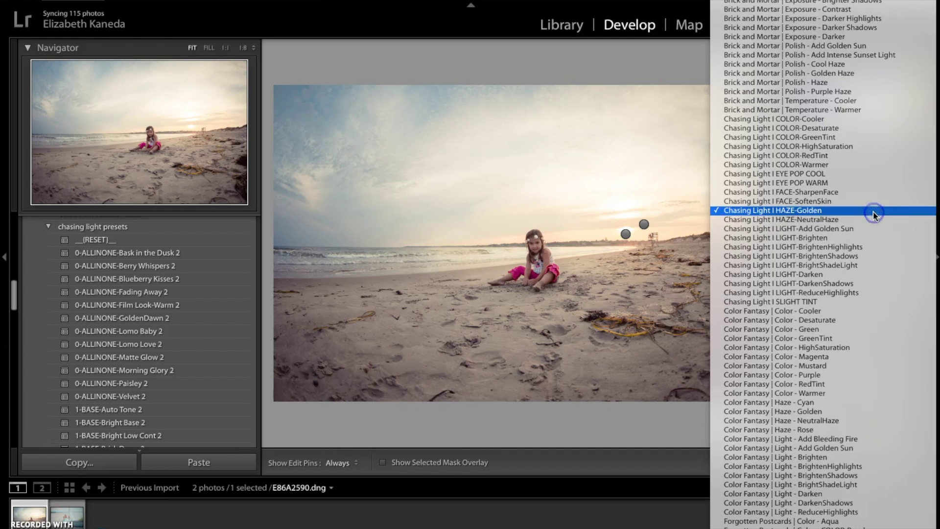
left_click(817, 229)
key("h")
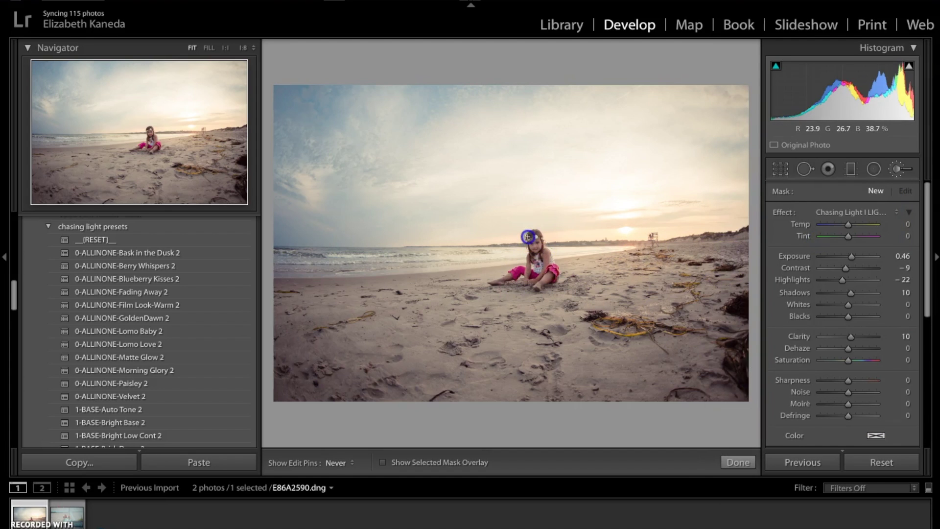
left_click(542, 261)
left_click_drag(851, 256, 864, 257)
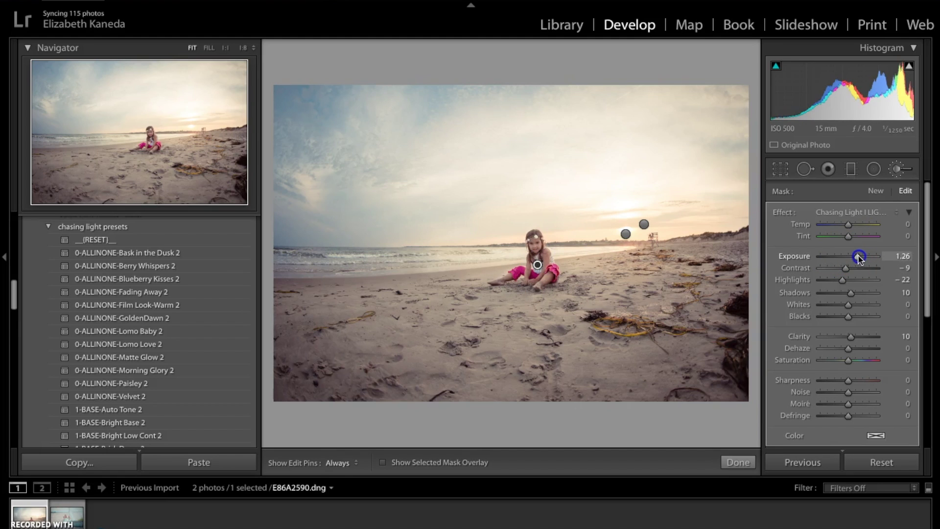
left_click_drag(859, 258, 859, 258)
Brush another LIGHT-Brighten mask over the girl's legs and face, and start a new mask.
left_click(875, 193)
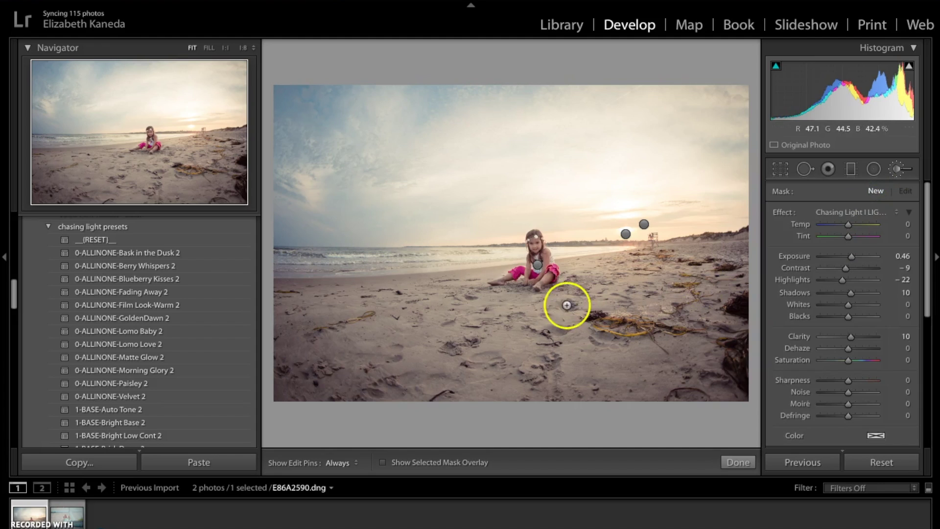
left_click_drag(509, 273, 506, 275)
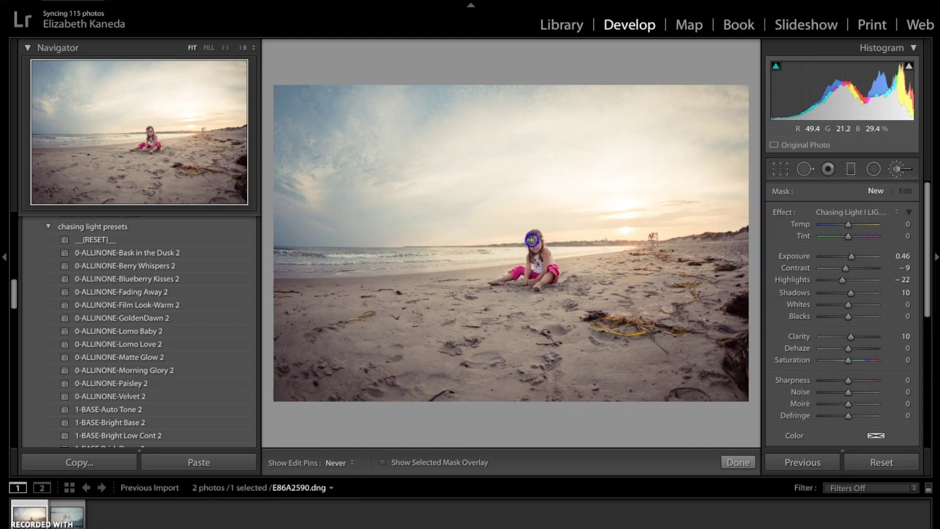
left_click(876, 192)
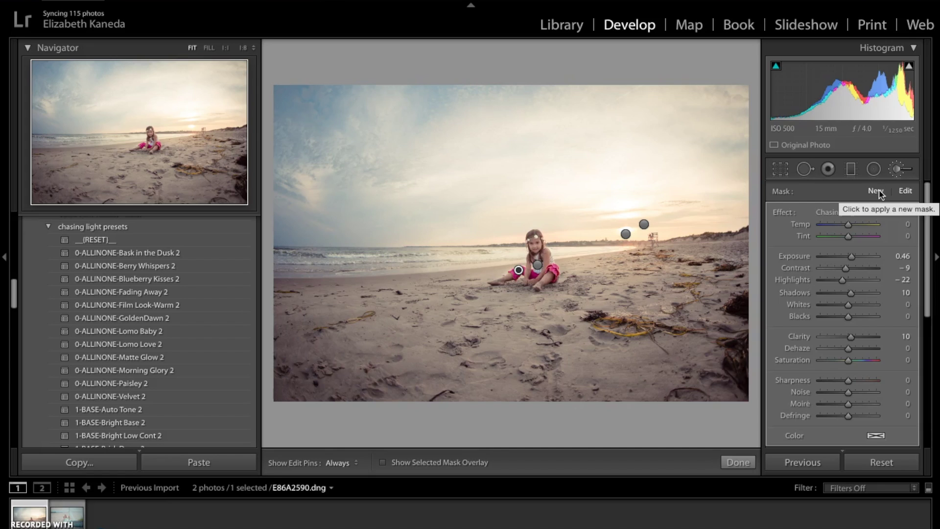
left_click(880, 195)
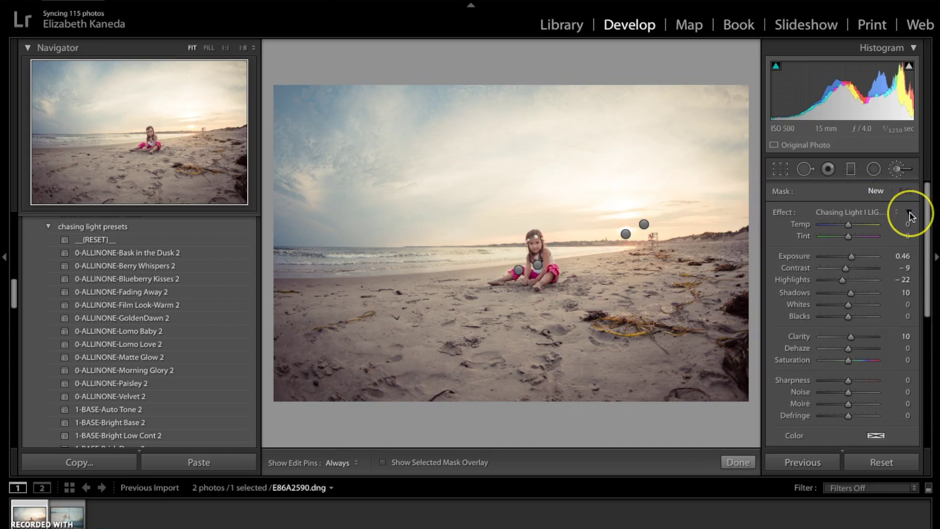
Compare the brushed beach photo with its before version.
scroll(908, 213, "down", 1)
key("backslash")
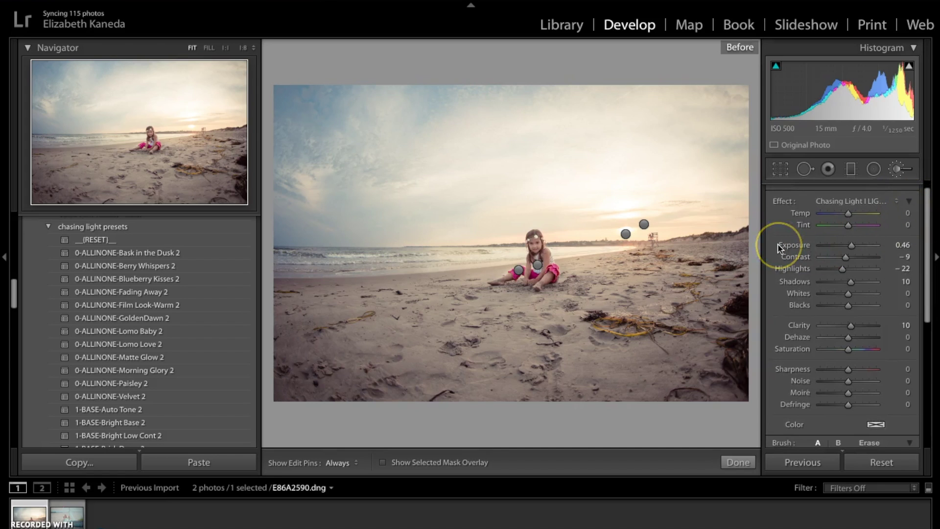
key("backslash")
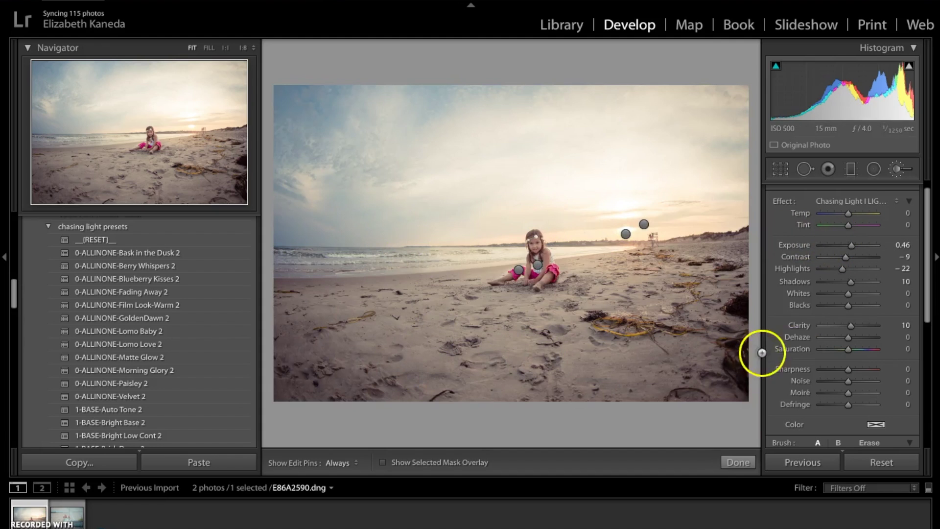
Close the adjustment brush and set the post-crop vignetting amount to +2.
left_click(909, 201)
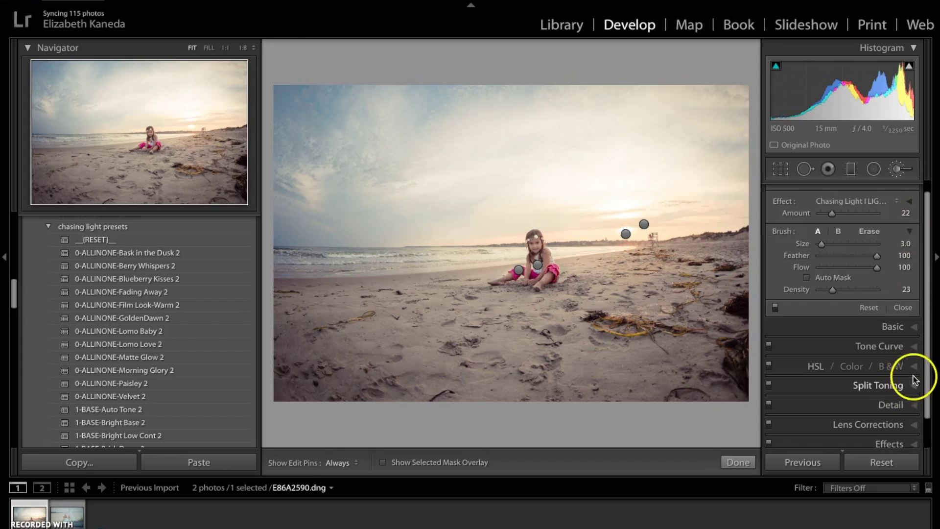
left_click(901, 172)
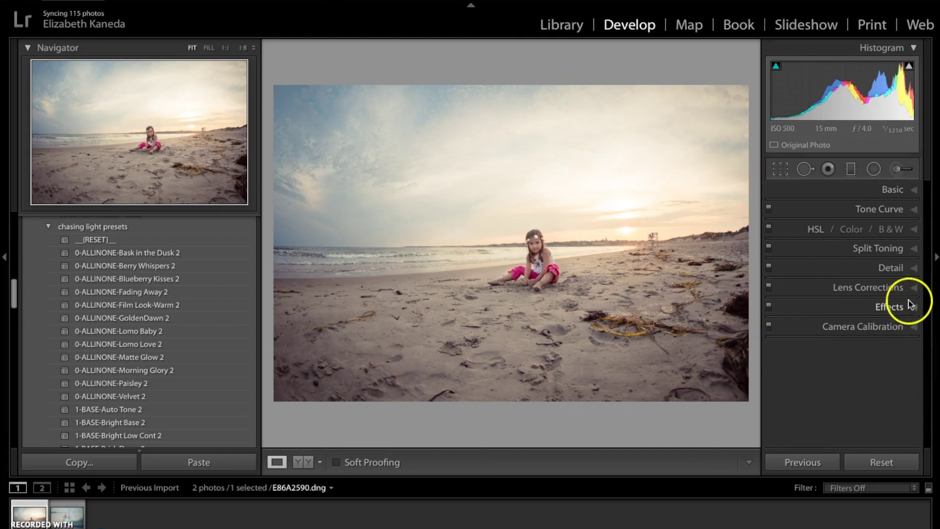
left_click(909, 307)
left_click(845, 304)
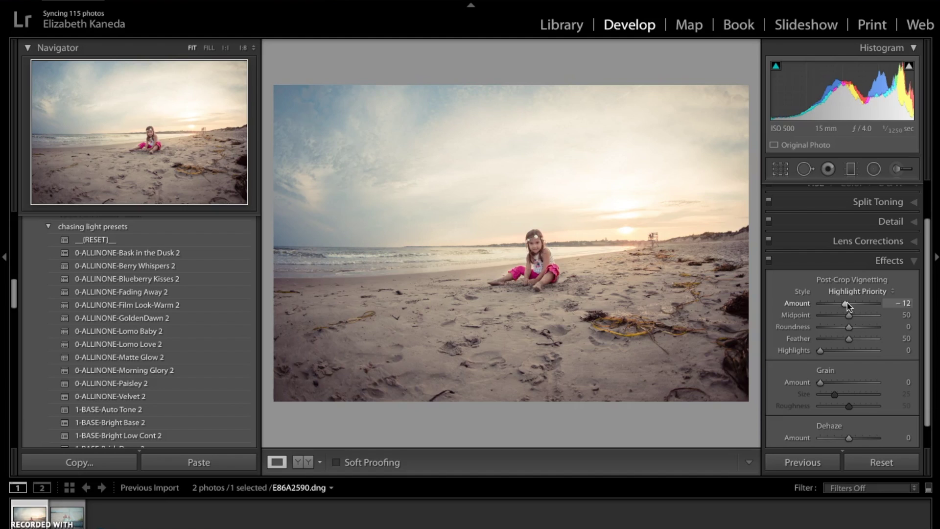
left_click_drag(843, 306, 847, 304)
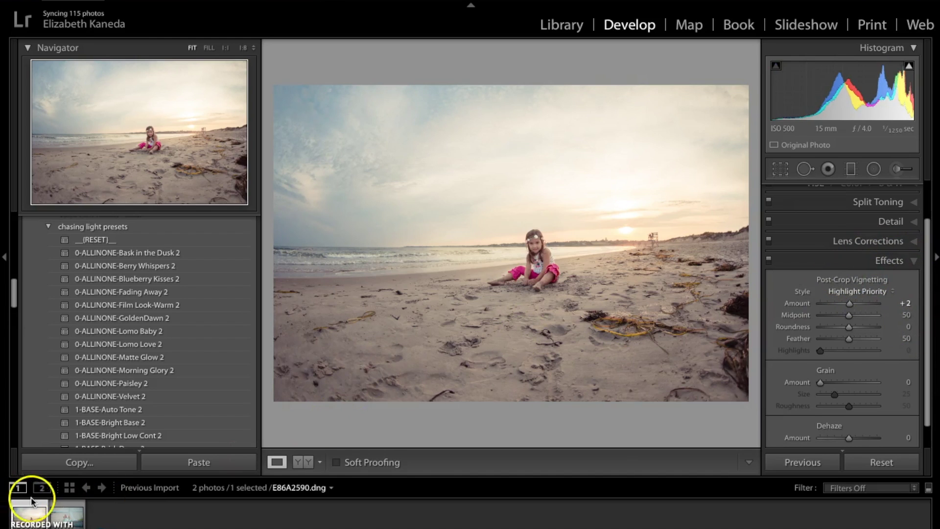
Display the beach photo's before and after versions side by side to examine the overall edit.
left_click(898, 170)
left_click(898, 171)
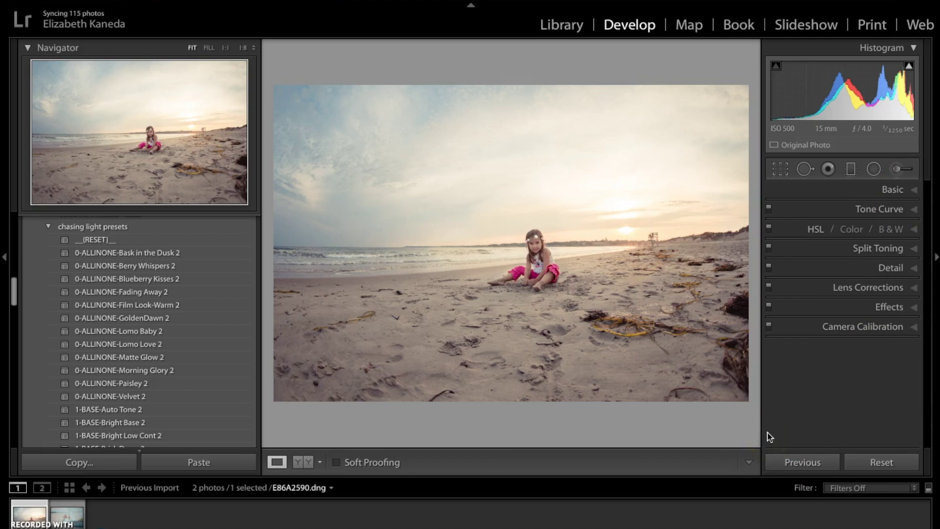
left_click(304, 461)
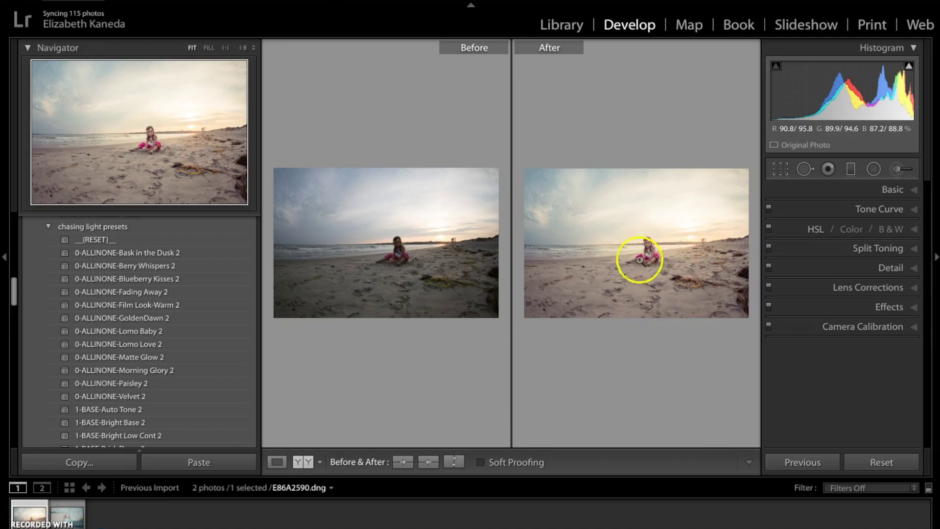
Return the beach photo to the single-image view and compare its before and after versions at full size twice.
left_click(277, 462)
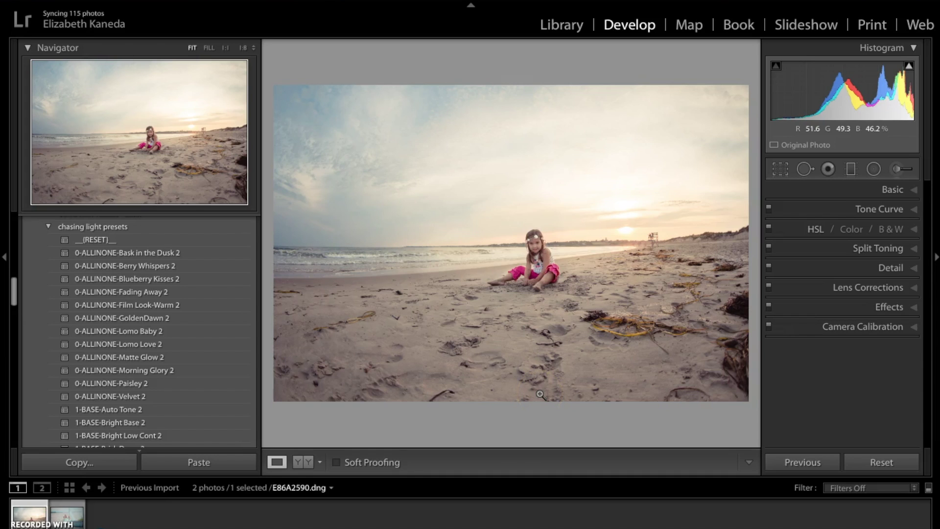
key("backslash")
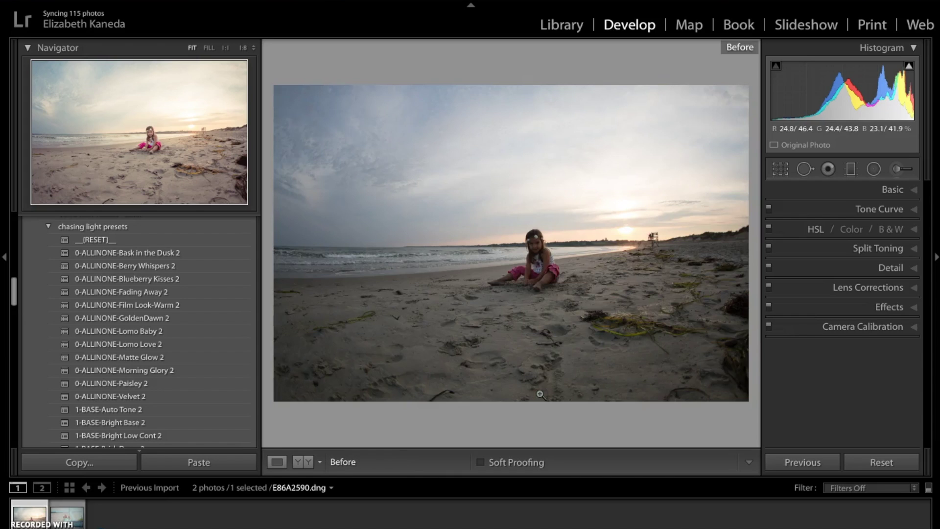
key("backslash")
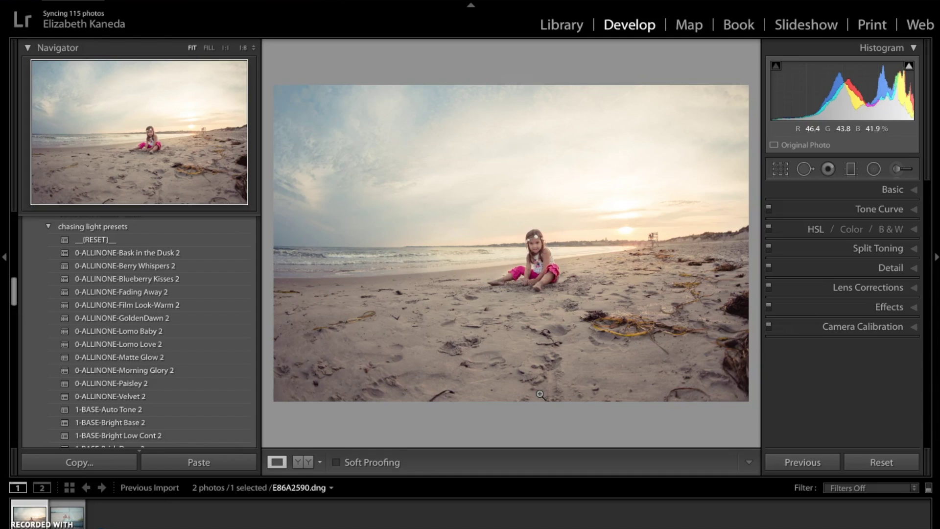
key("backslash")
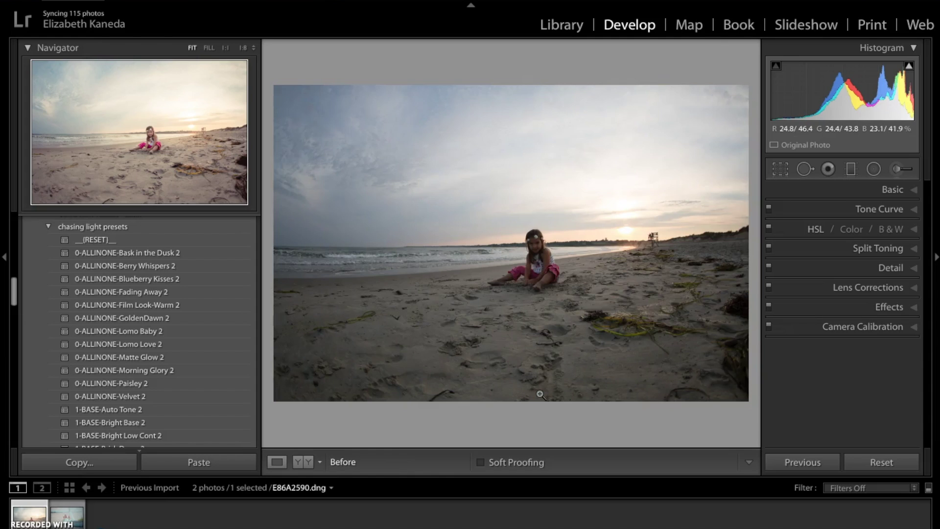
key("backslash")
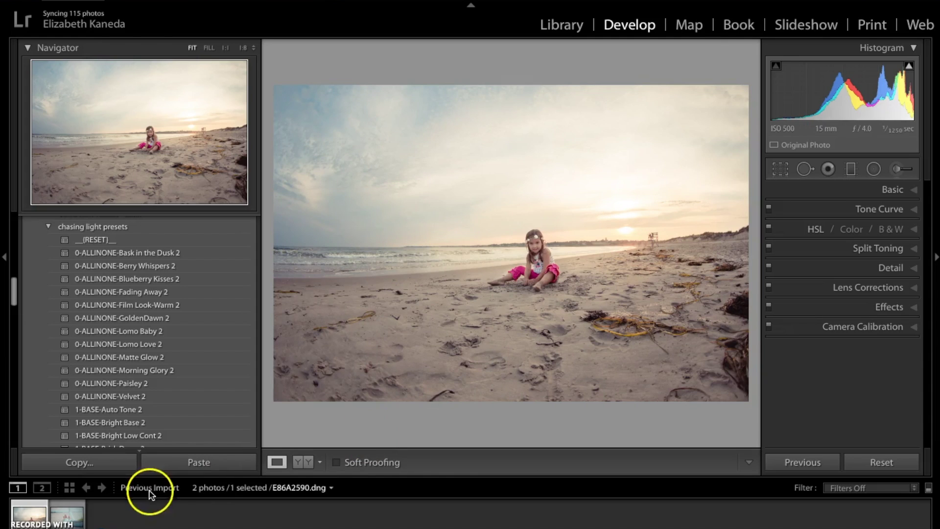
Switch to the boat portrait of the three girls and compare its before and after versions.
key("Right")
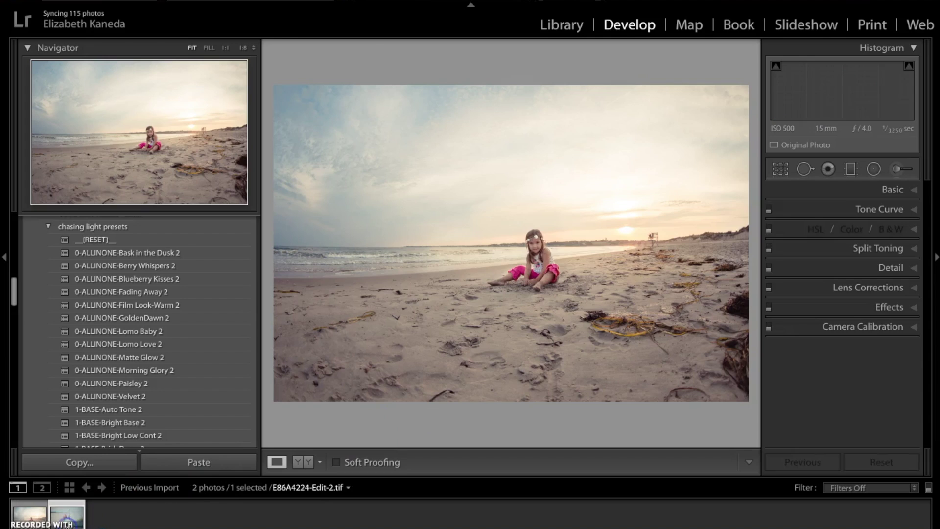
key("backslash")
key("backslash")
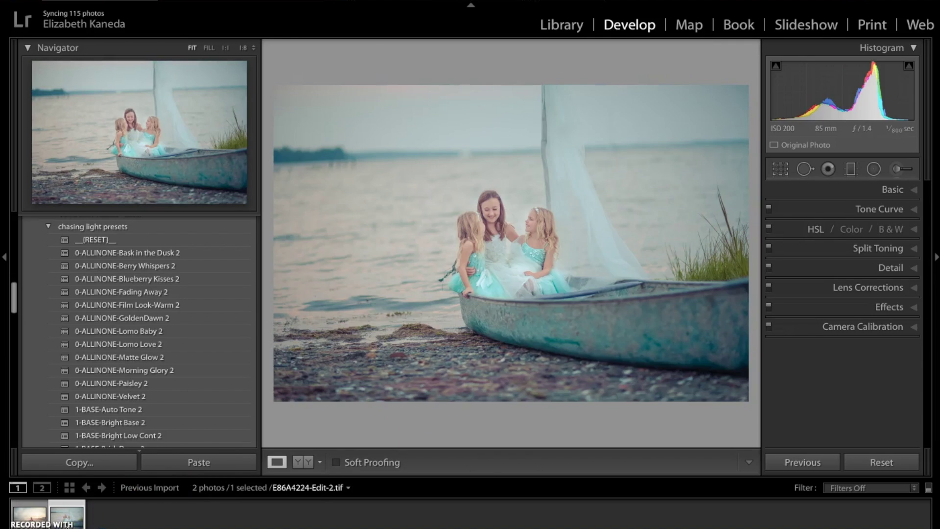